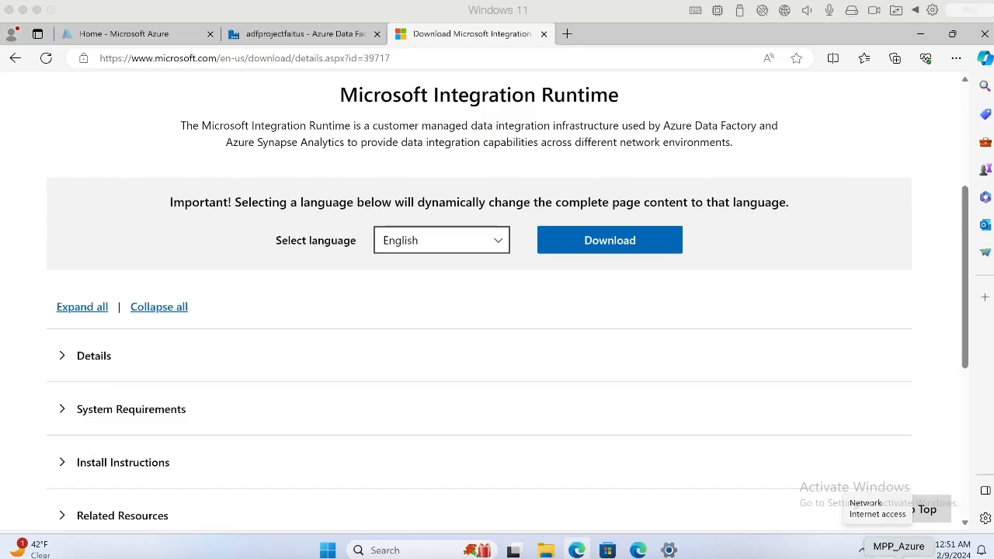
- Download the Microsoft Integration Runtime installer IntegrationRuntime_5.34.8675.1.msi
click(635, 244)
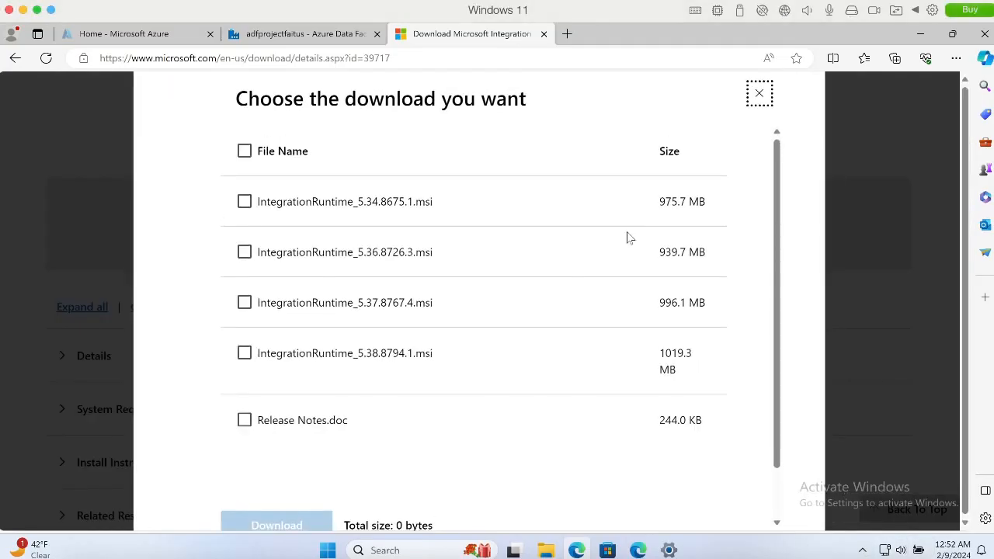
click(243, 208)
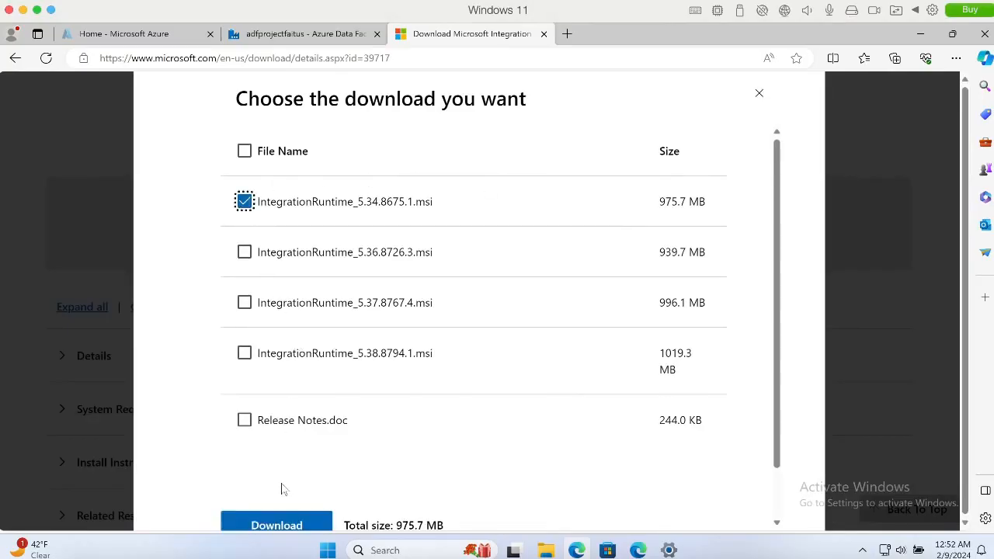
click(276, 528)
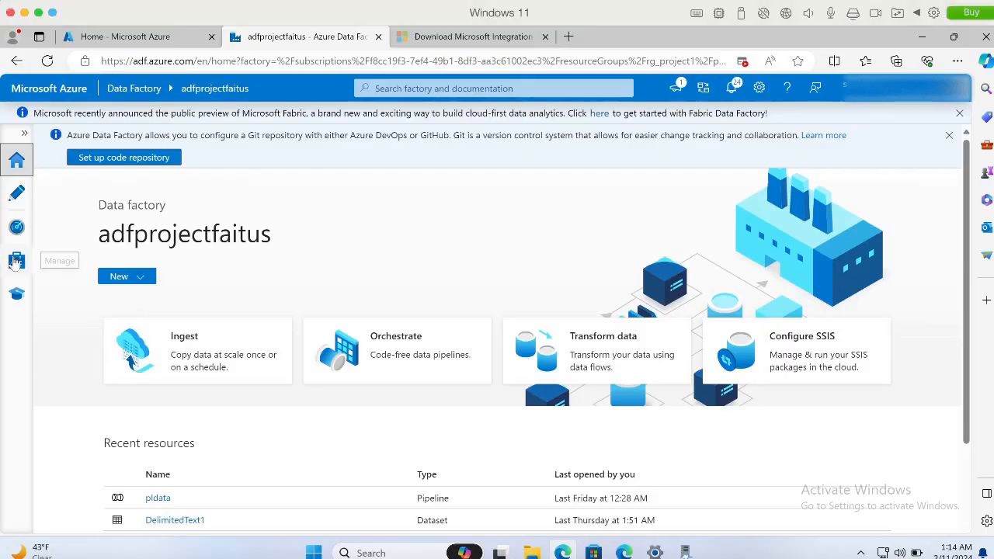
- In the adfprojectfaitus data factory, start setting up a new integration runtime of the Self-Hosted type
click(15, 262)
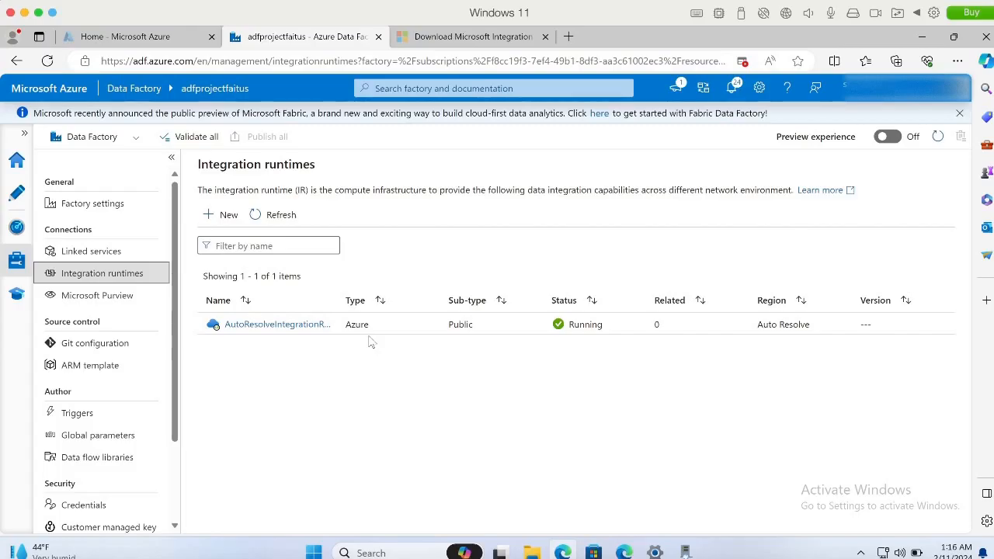
click(228, 217)
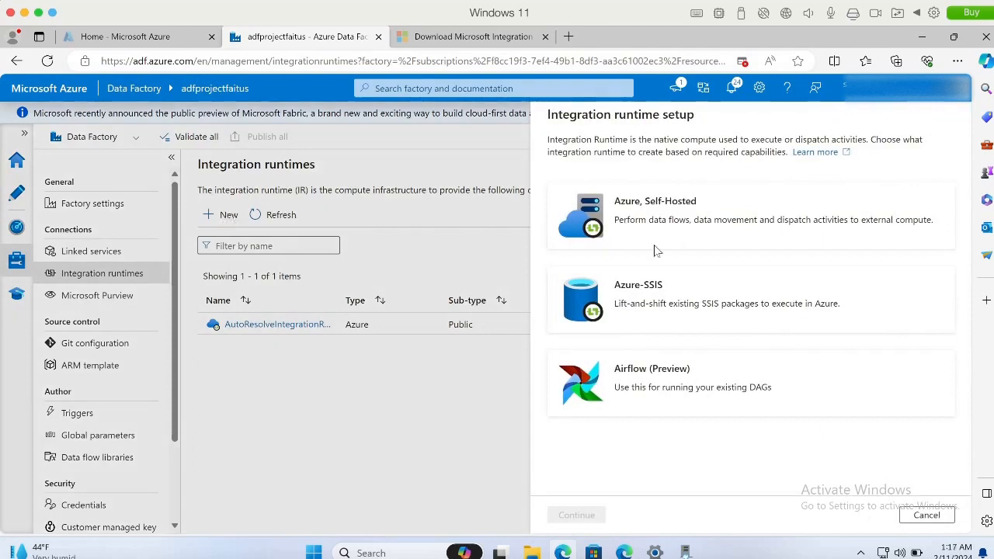
click(672, 212)
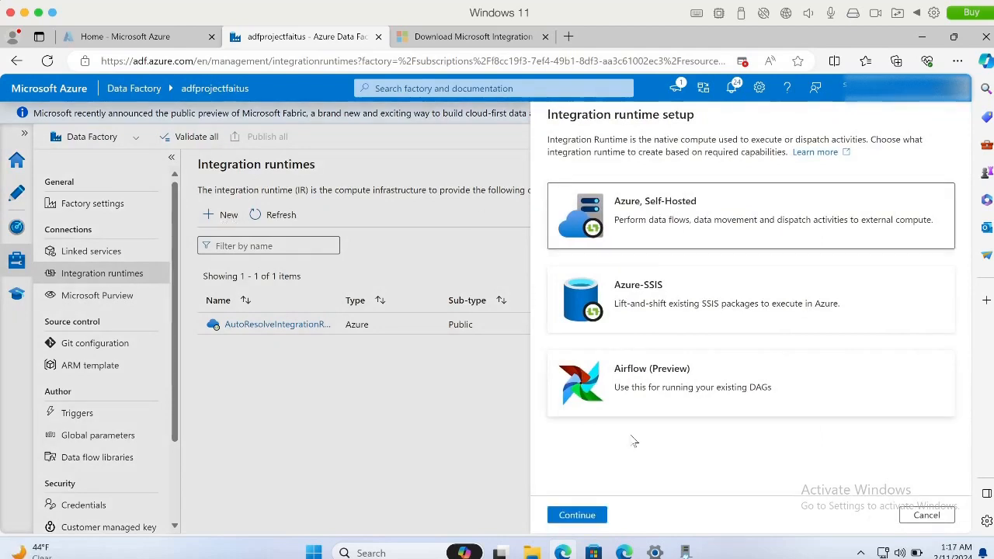
click(575, 516)
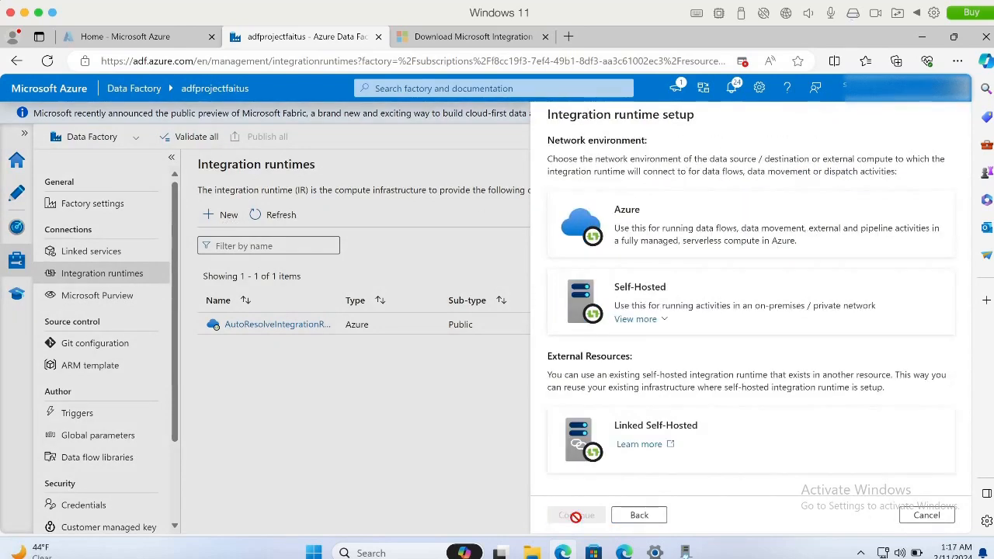
click(672, 298)
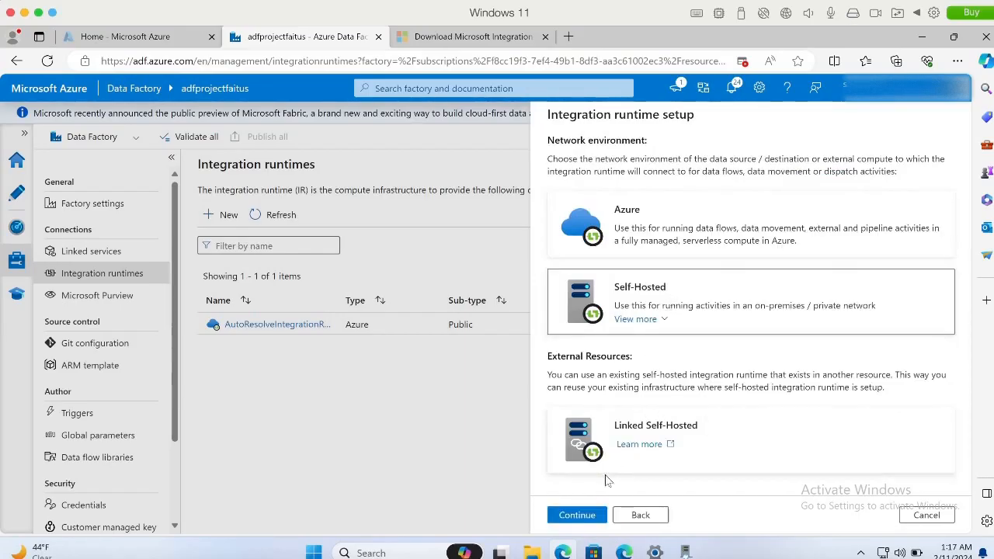
click(580, 515)
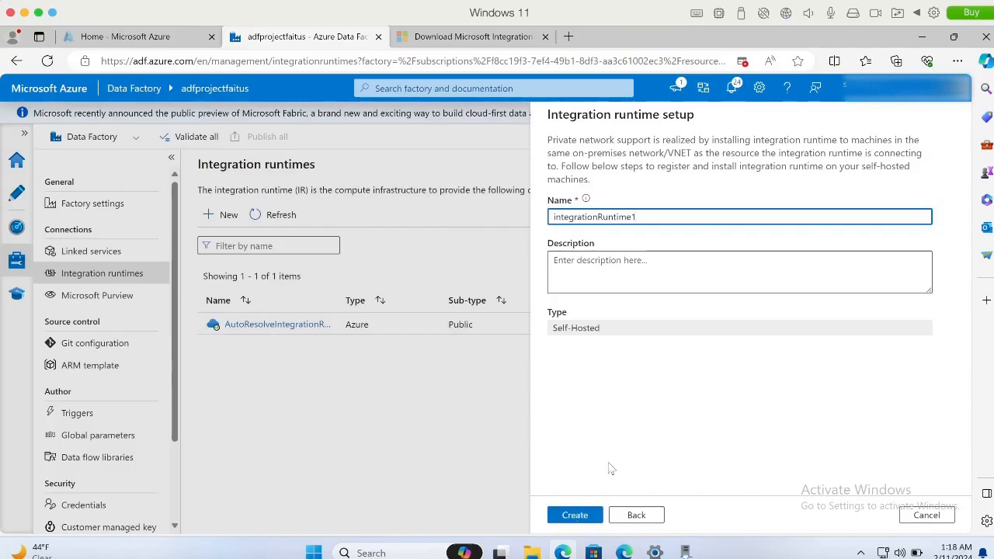
- Name the self-hosted integration runtime shir and create it
drag(650, 220, 543, 223)
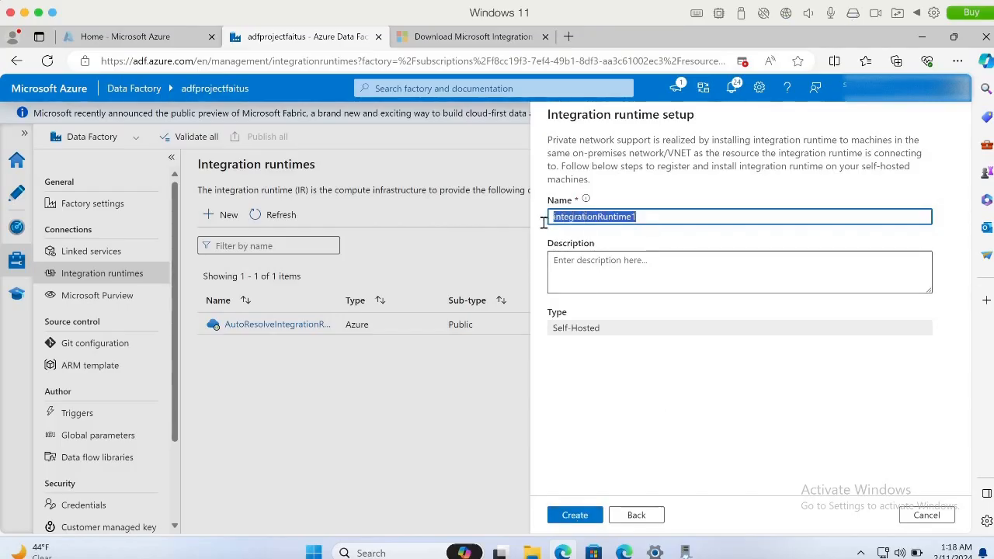
text(sh)
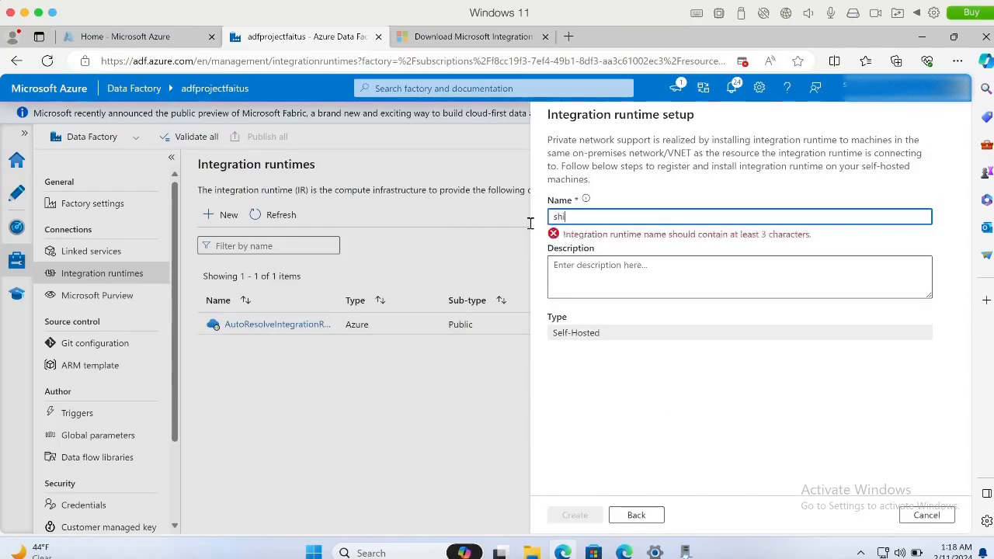
text(ir)
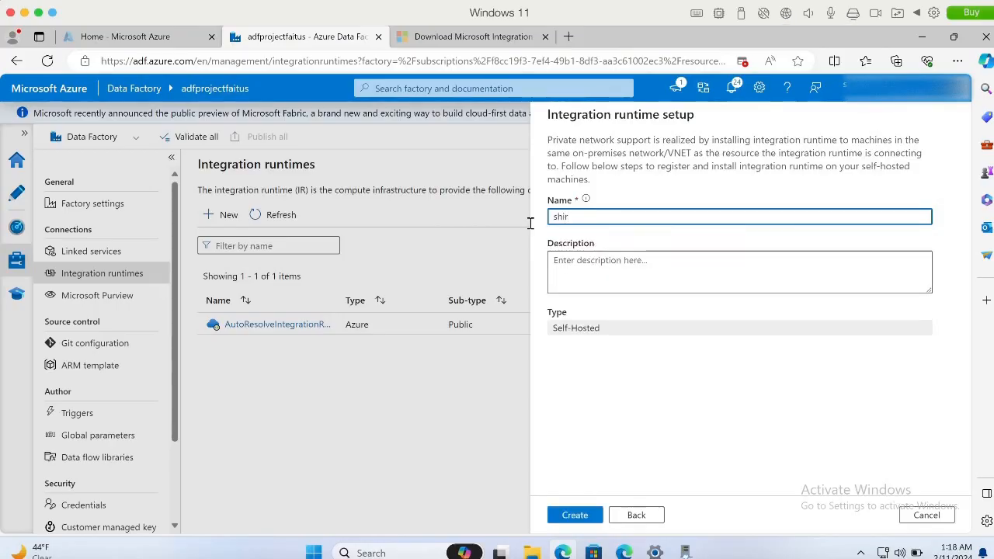
click(576, 516)
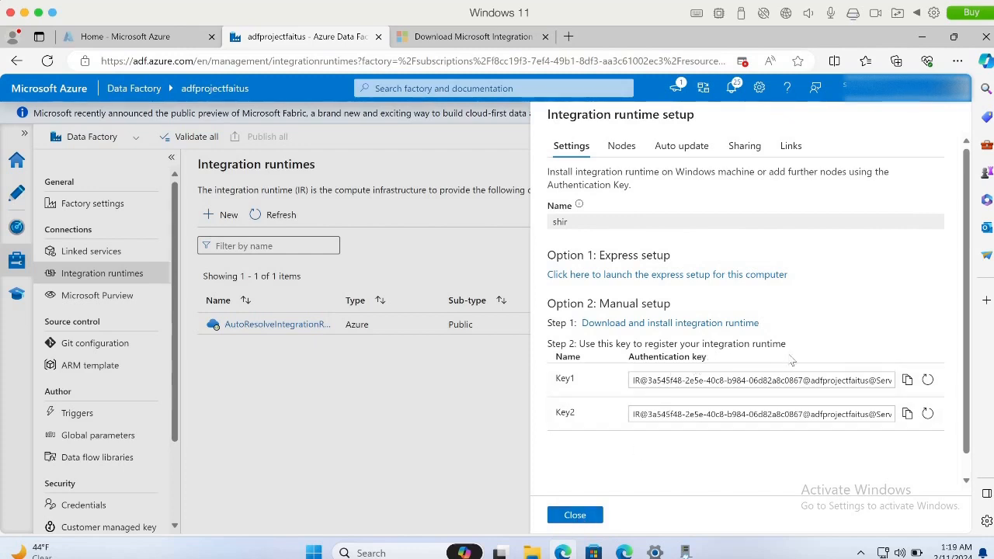
- Copy the Key1 authentication key, paste it into Microsoft Integration Runtime Configuration Manager and register the self-hosted node
click(909, 381)
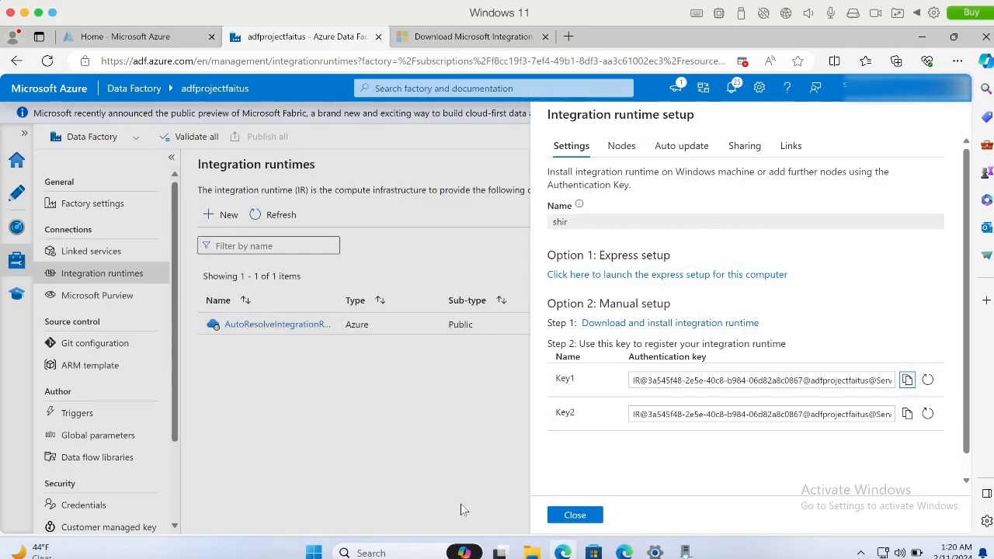
click(313, 553)
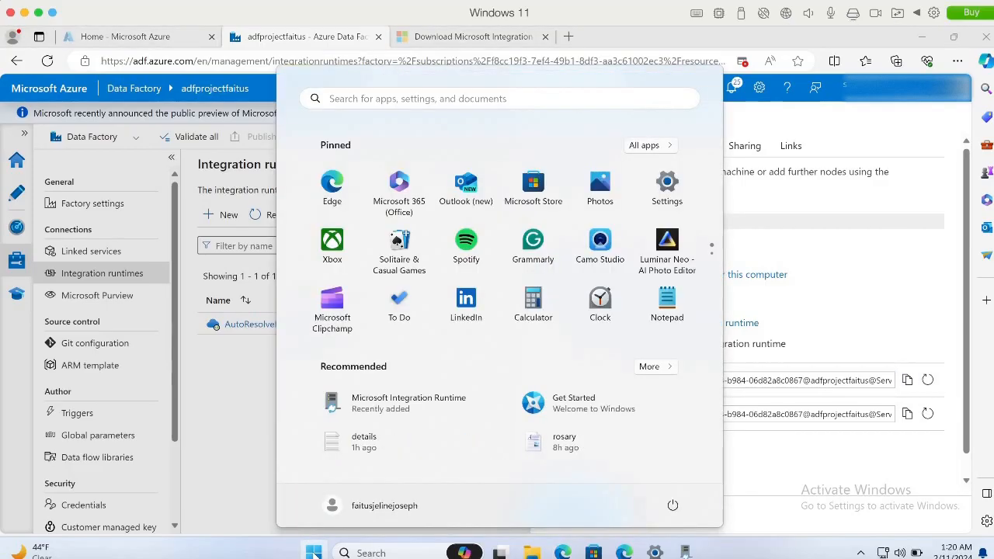
click(385, 409)
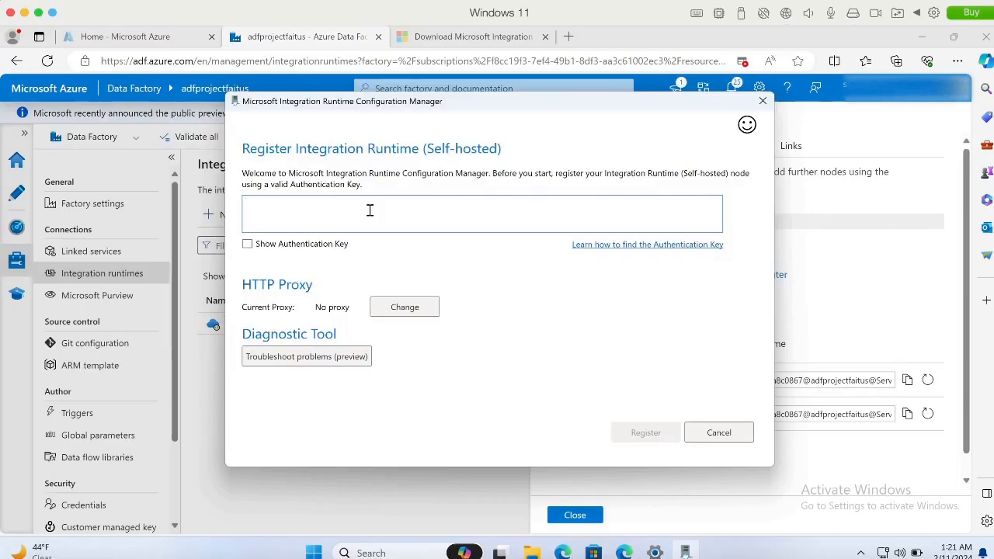
key(ctrl+v)
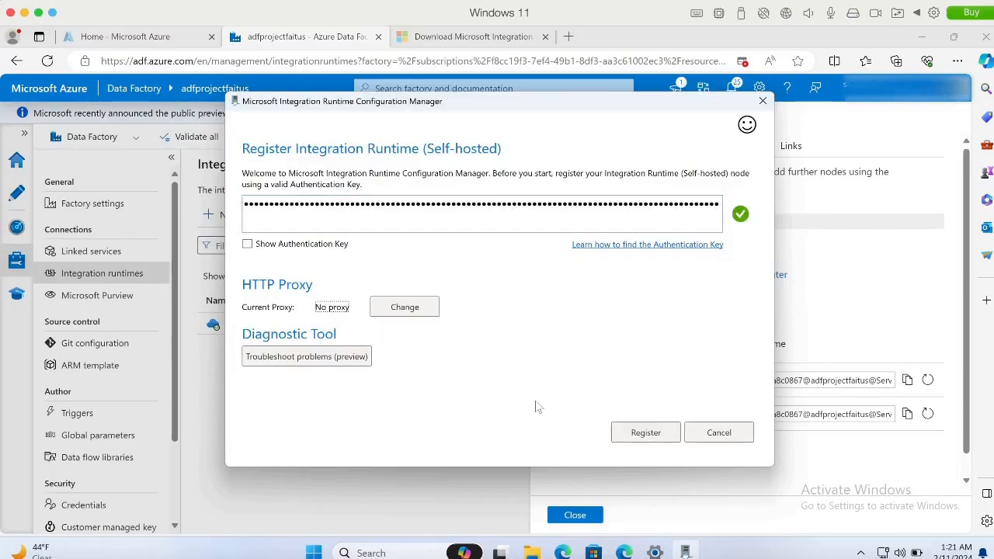
click(635, 433)
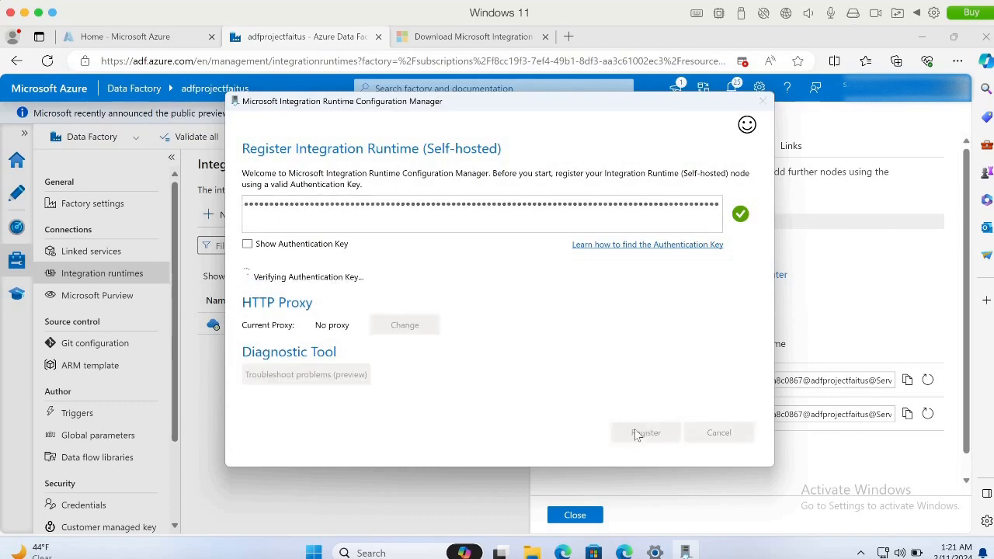
click(636, 434)
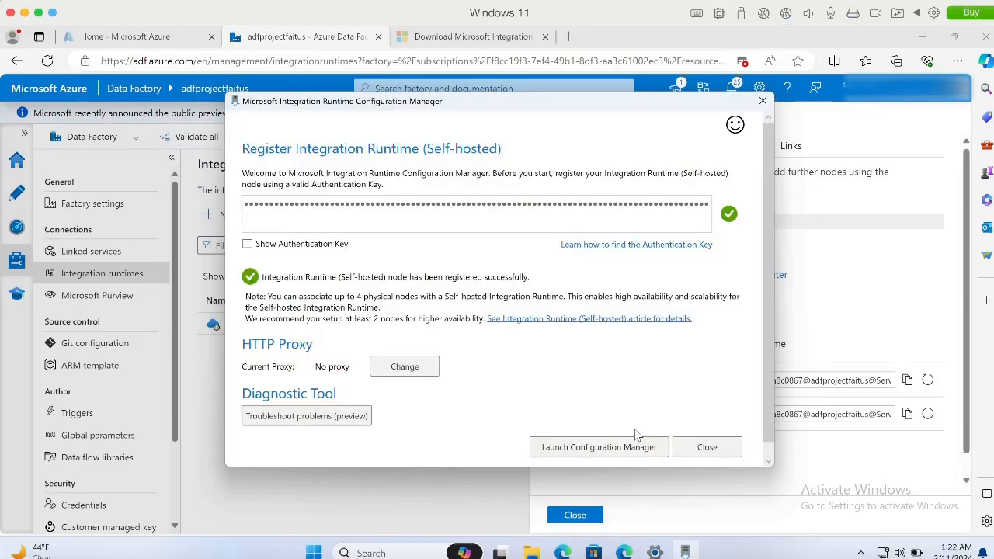
- Launch Configuration Manager to check the node's connection, and close it along with the integration runtime setup
click(625, 450)
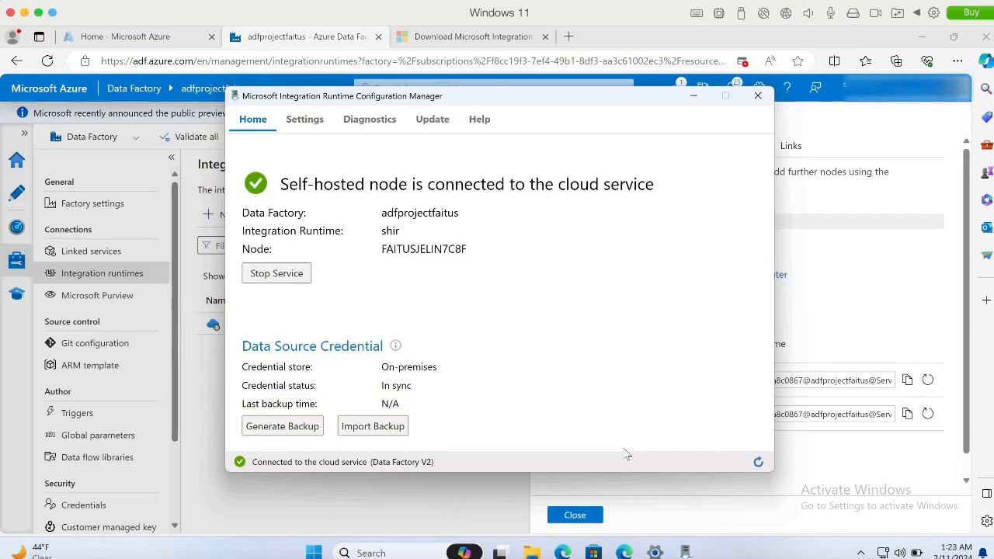
click(758, 96)
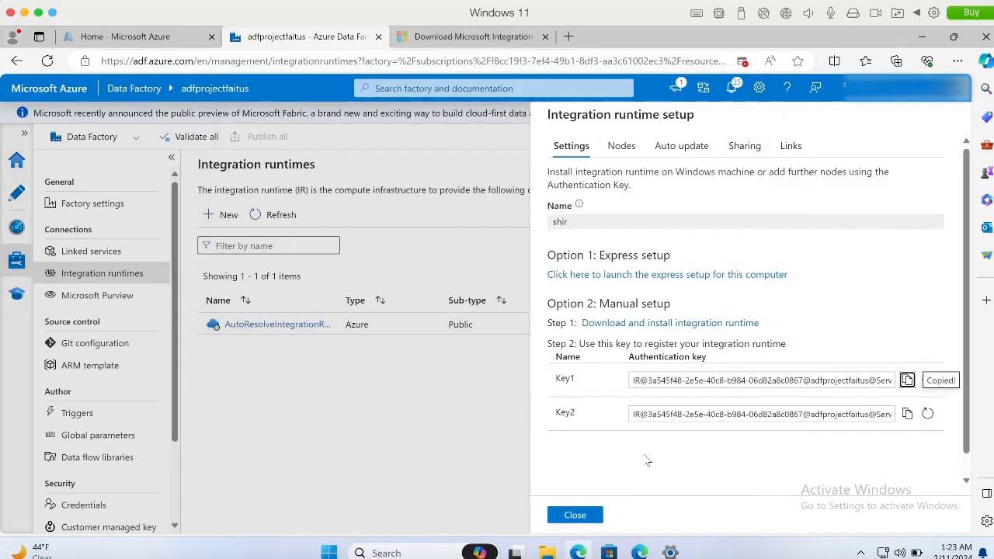
click(583, 519)
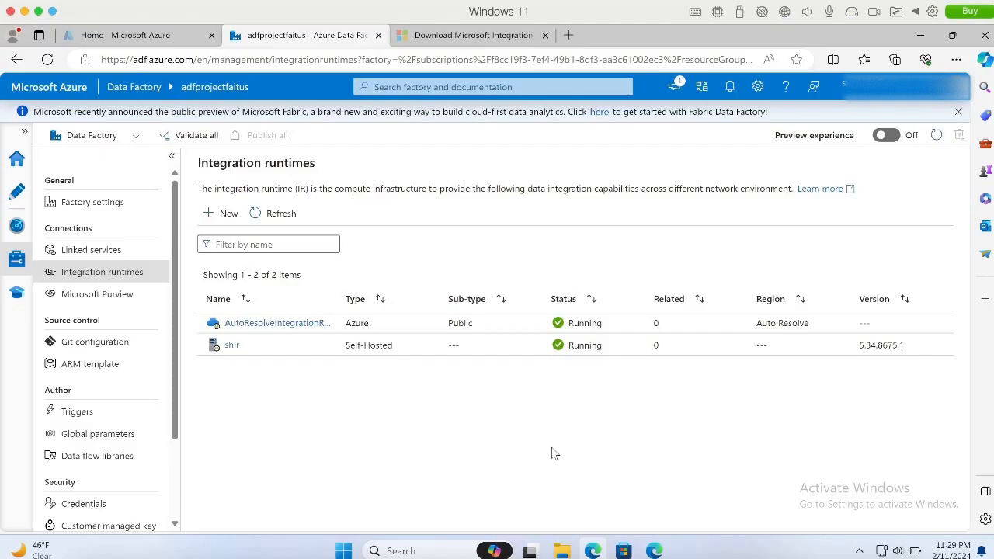
- Look at the local source files in the Python_Programs files folder in File Explorer
click(562, 551)
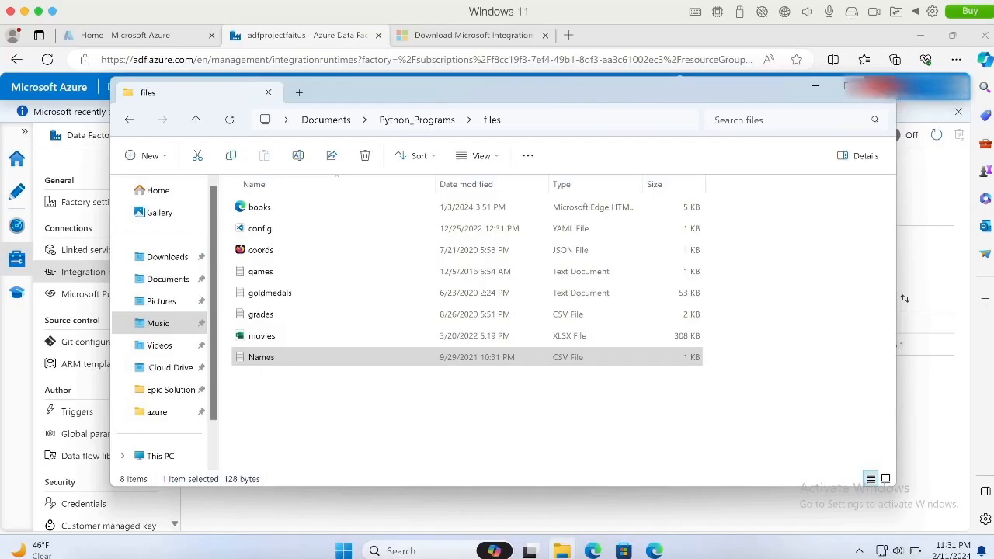
click(877, 87)
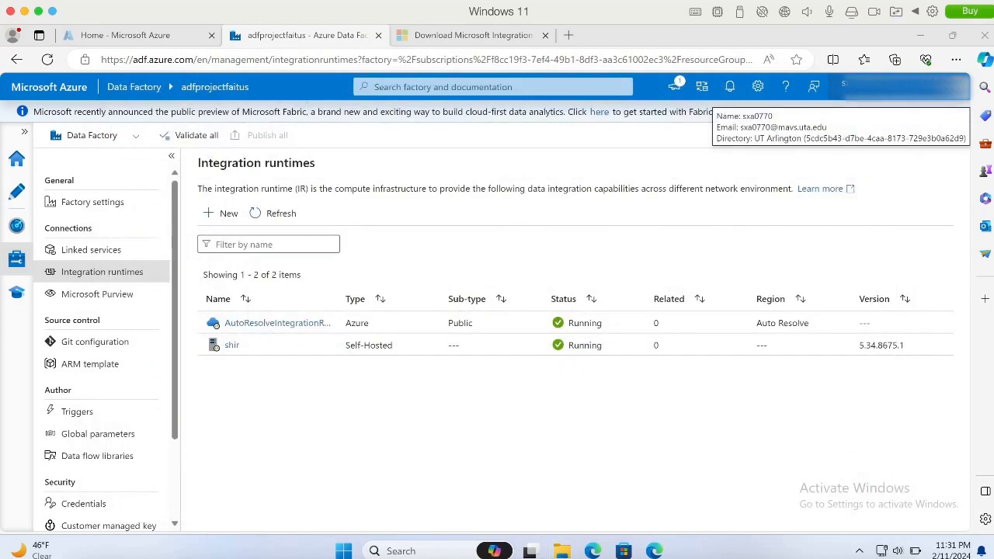
- Start a new linked service in the data factory using the File system data store
click(83, 254)
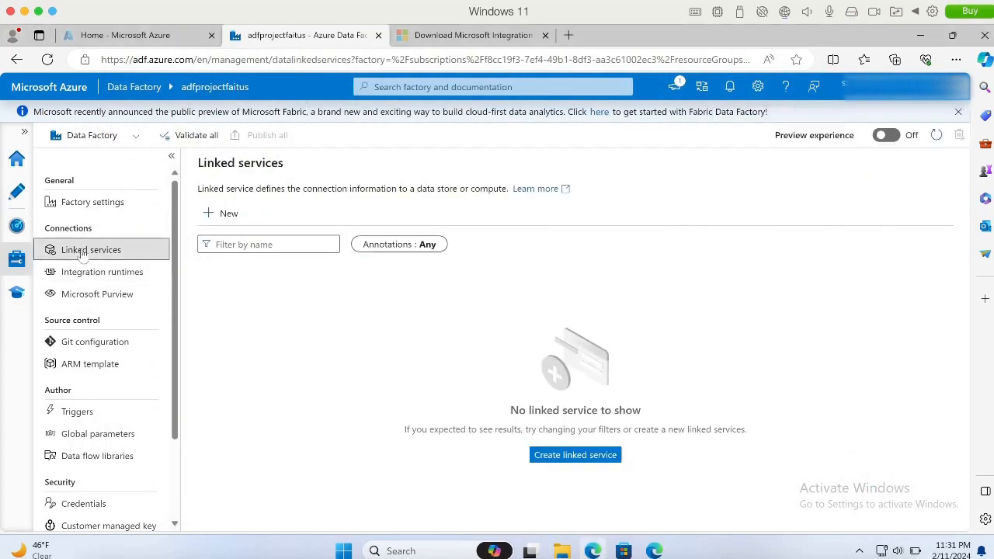
click(220, 215)
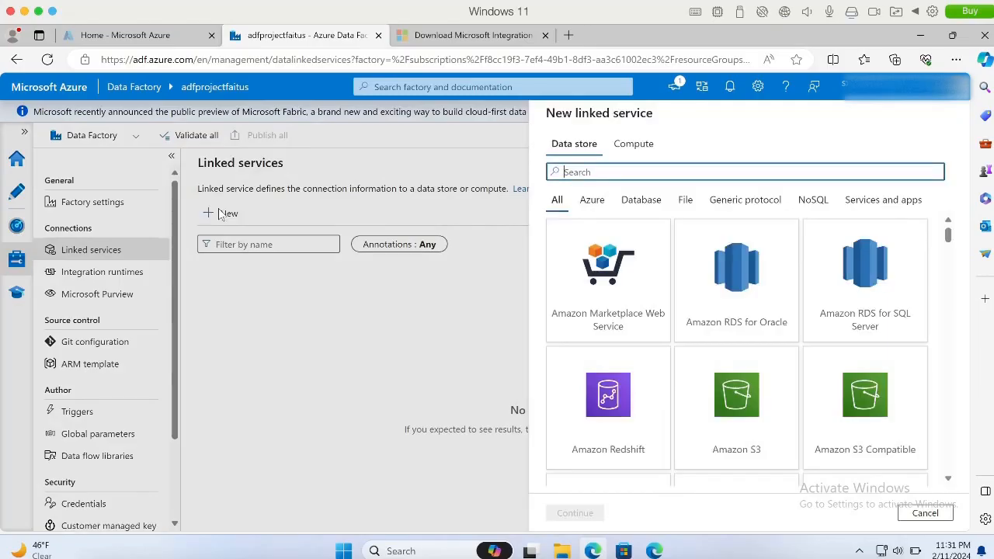
text(file)
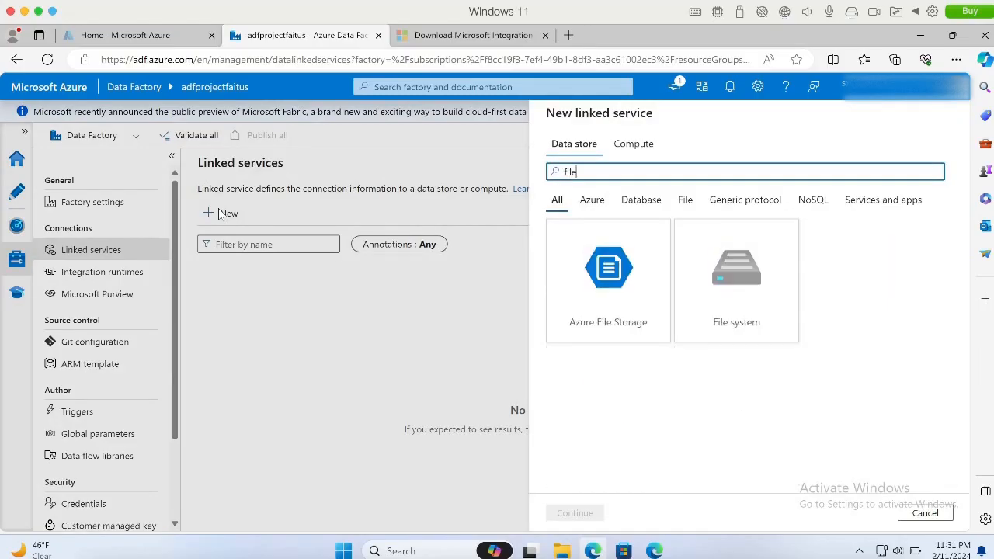
click(738, 268)
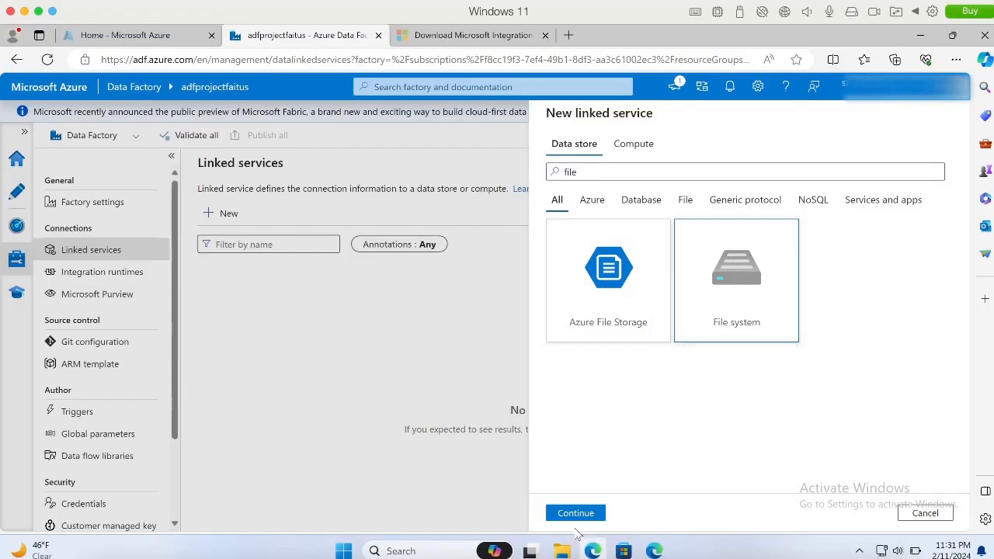
click(575, 513)
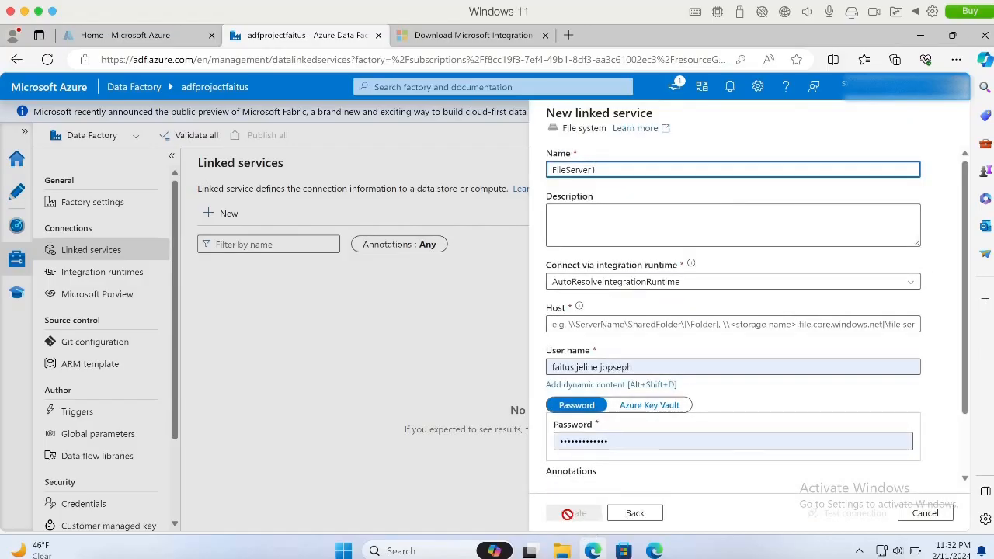
- Name the linked service lsonprem and connect it via the shir integration runtime
key(BackSpace)
key(BackSpace)
key(BackSpace)
key(BackSpace)
key(BackSpace)
key(BackSpace)
key(BackSpace)
key(BackSpace)
key(BackSpace)
key(BackSpace)
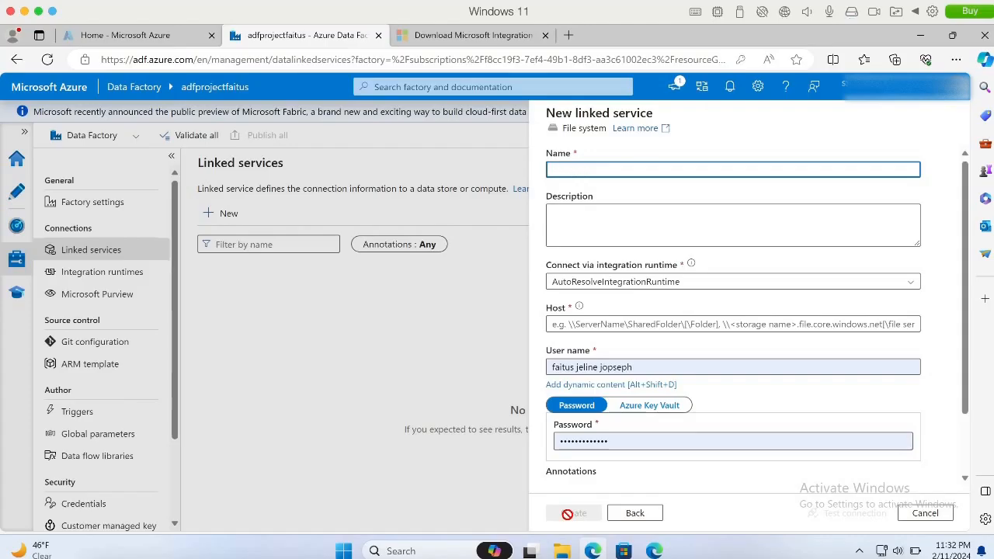
text(ls)
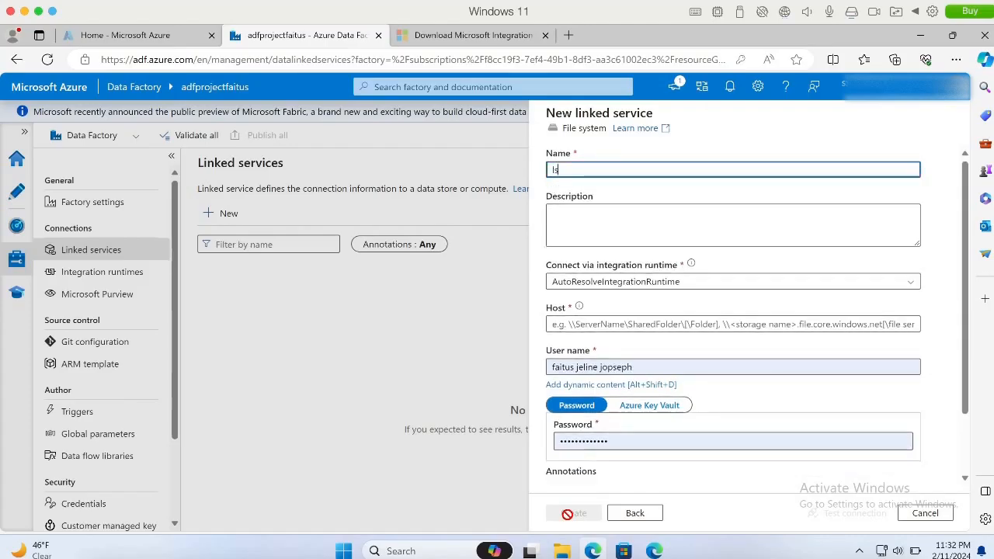
text(onpr)
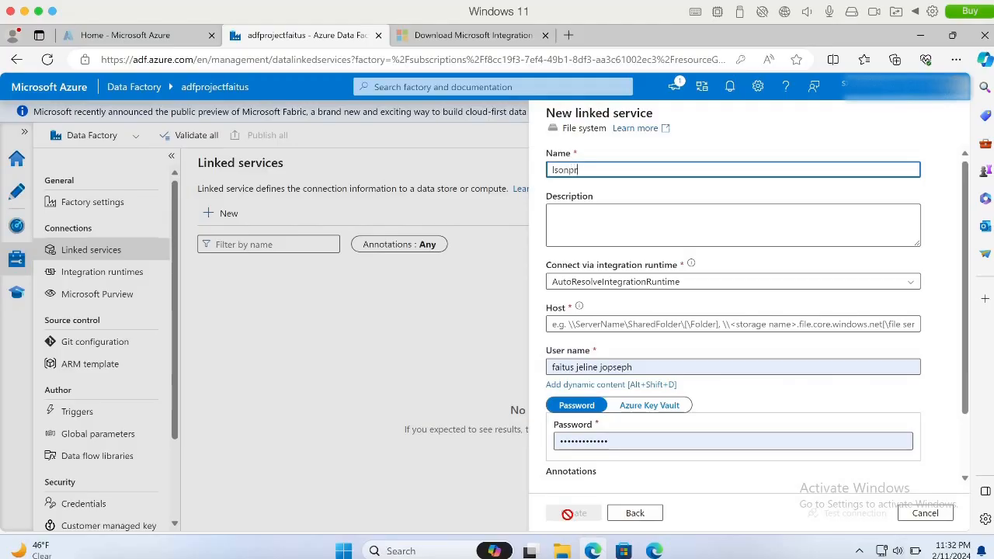
text(em)
click(734, 284)
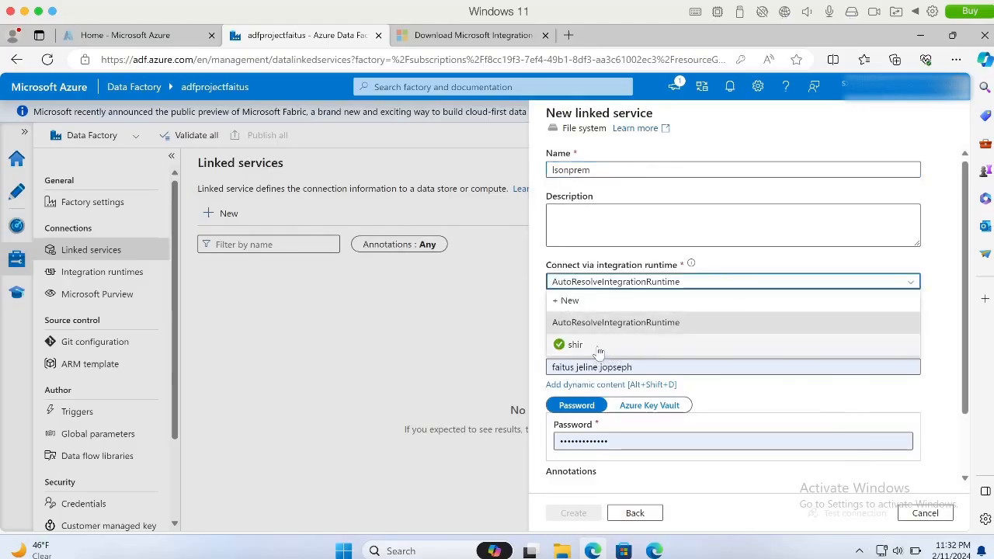
click(597, 346)
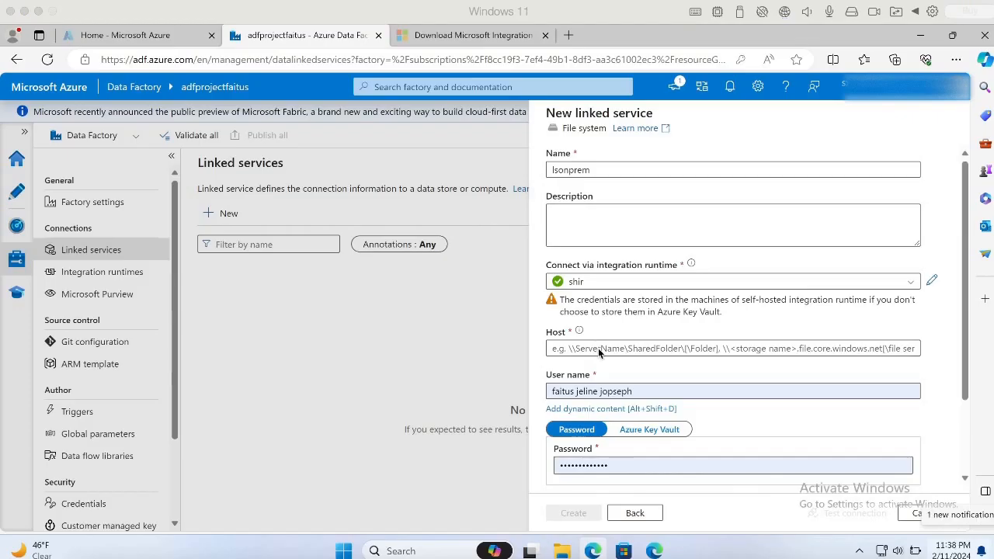
- Set the linked service's host to the copied files folder path, \\Mac\Home\Documents\Python_Programs\files, and create the linked service
click(562, 551)
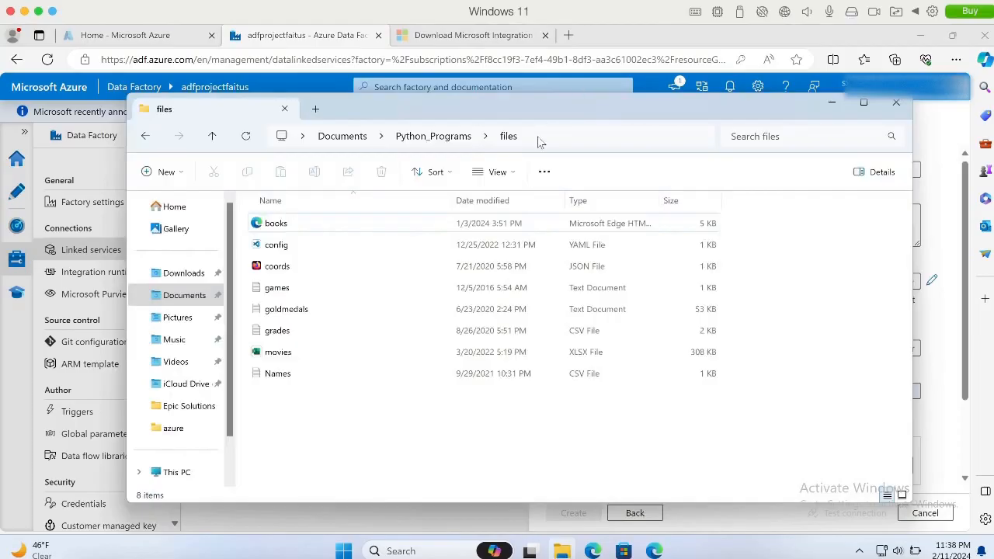
click(540, 140)
key(ctrl+c)
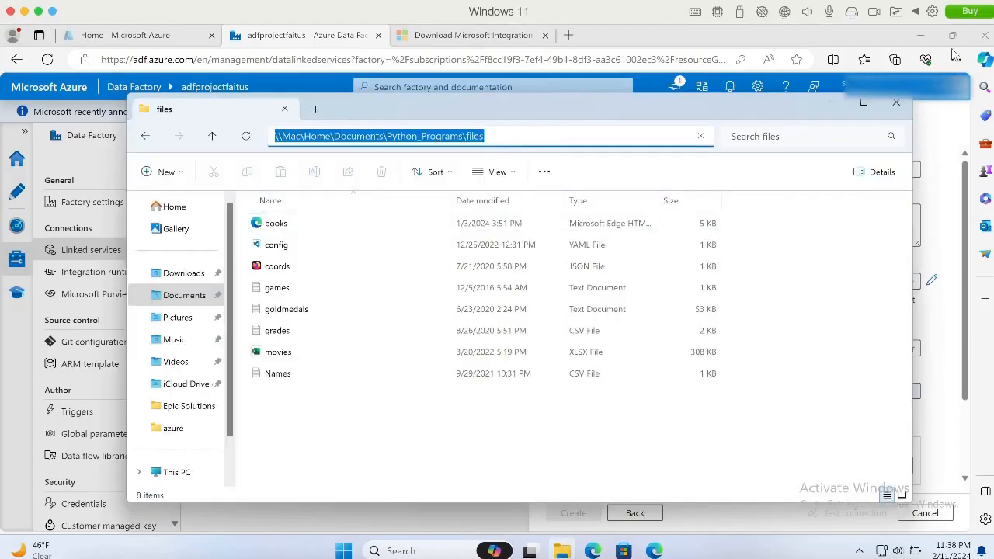
click(829, 104)
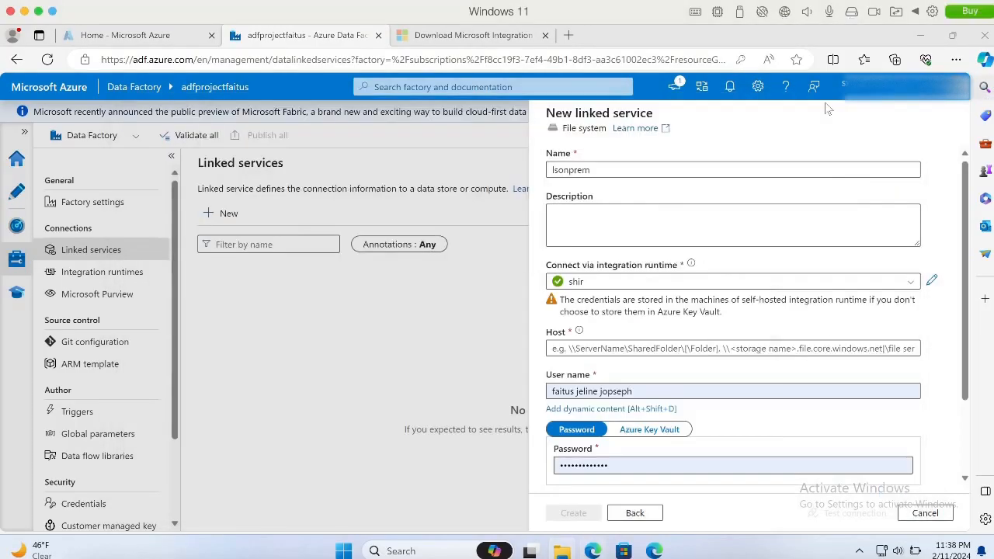
click(590, 349)
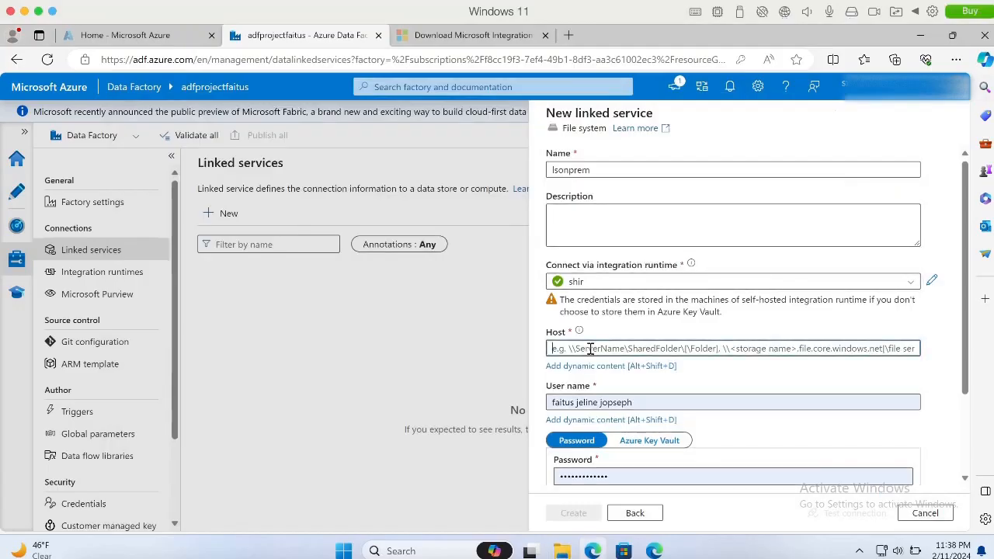
key(ctrl+v)
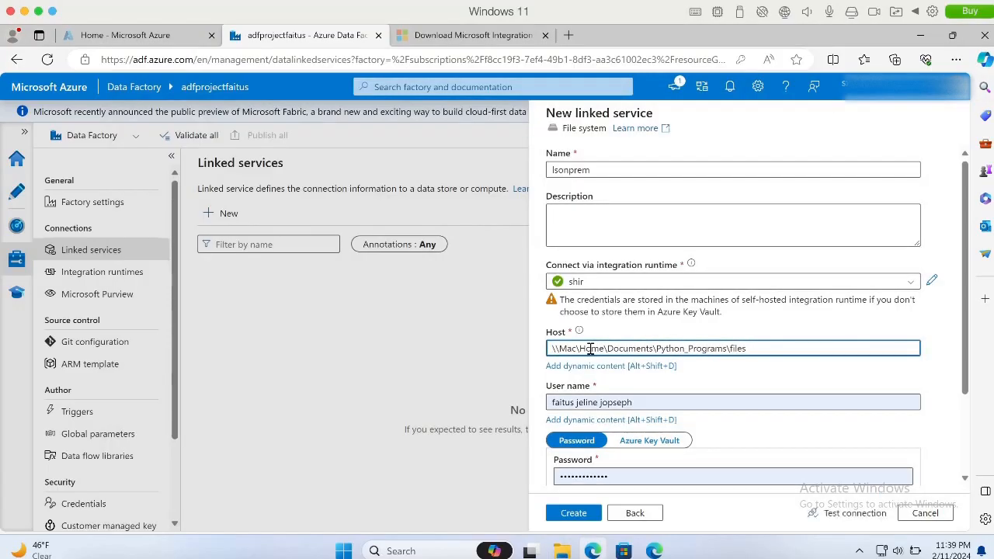
click(576, 515)
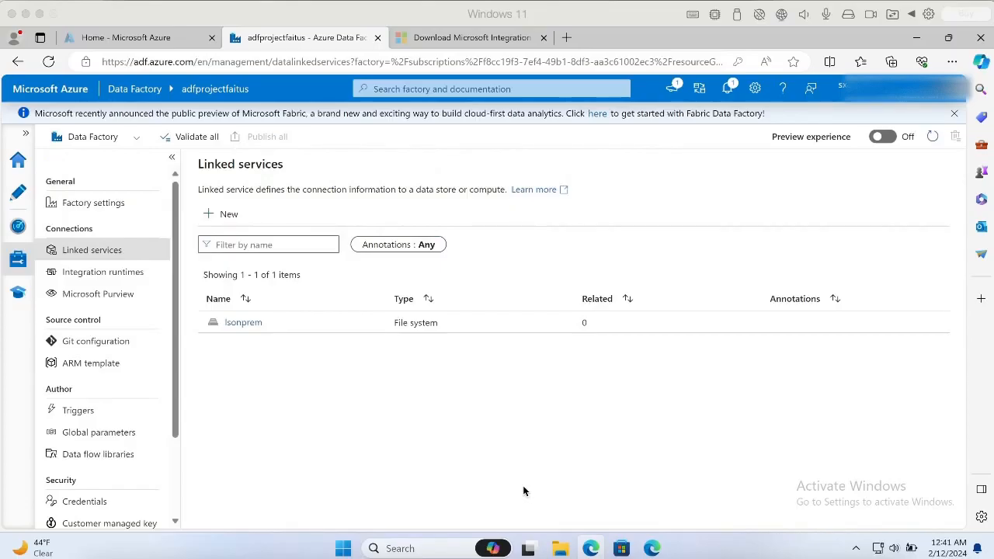
- Start a new dataset in the data factory using the File system data store and the DelimitedText format
click(17, 194)
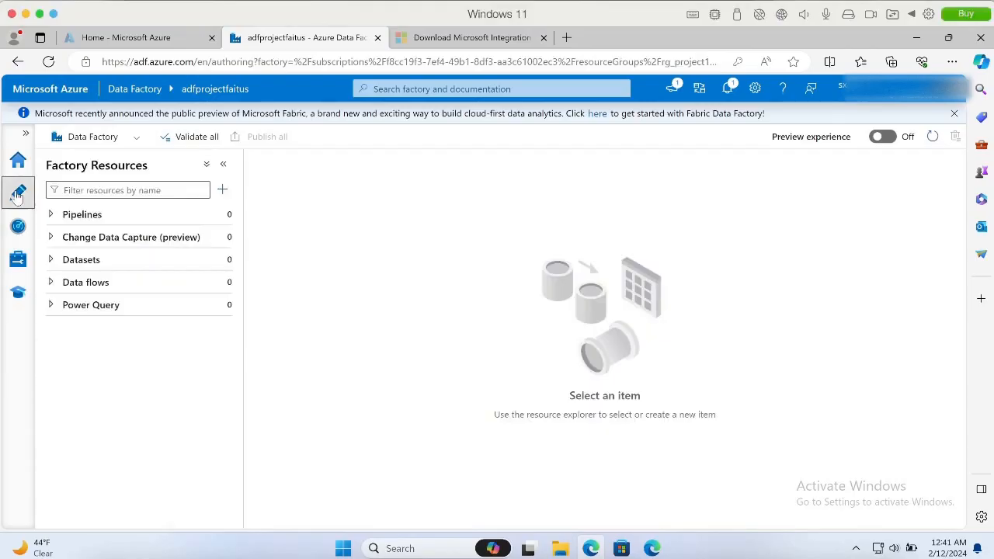
click(221, 260)
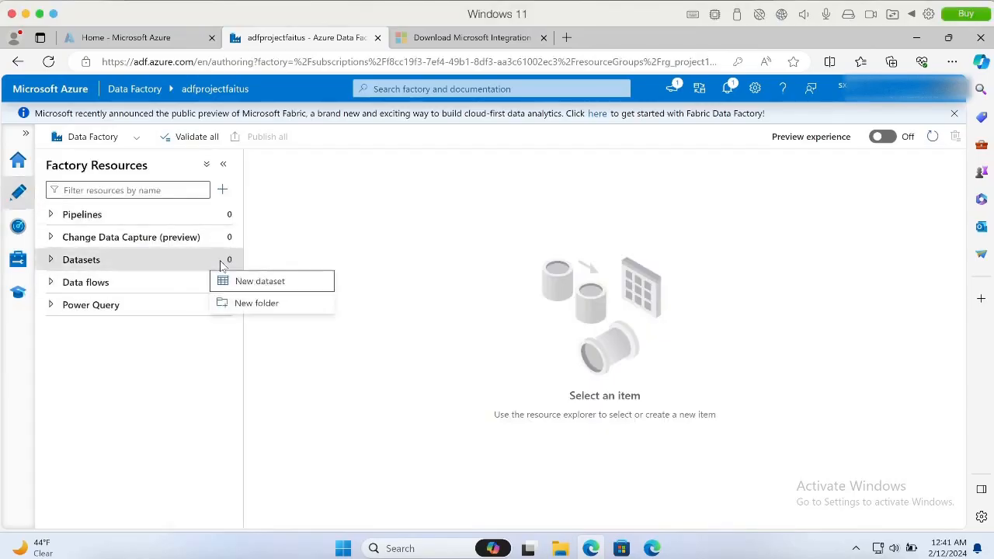
click(257, 284)
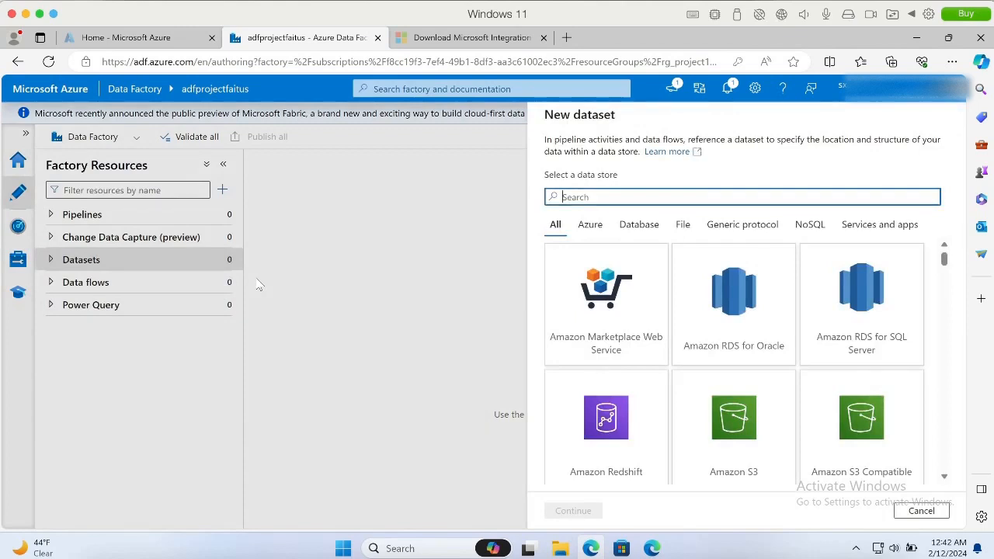
text(file)
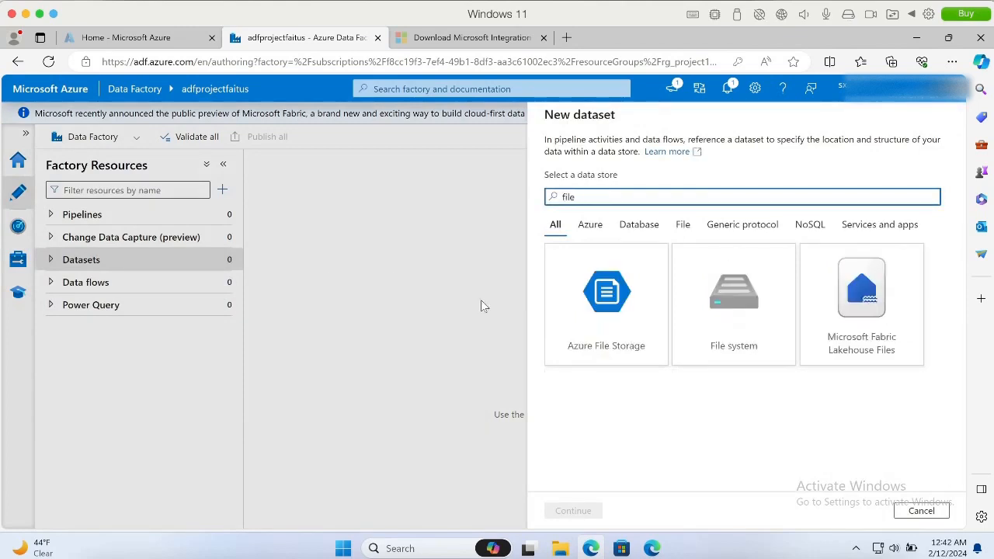
click(710, 304)
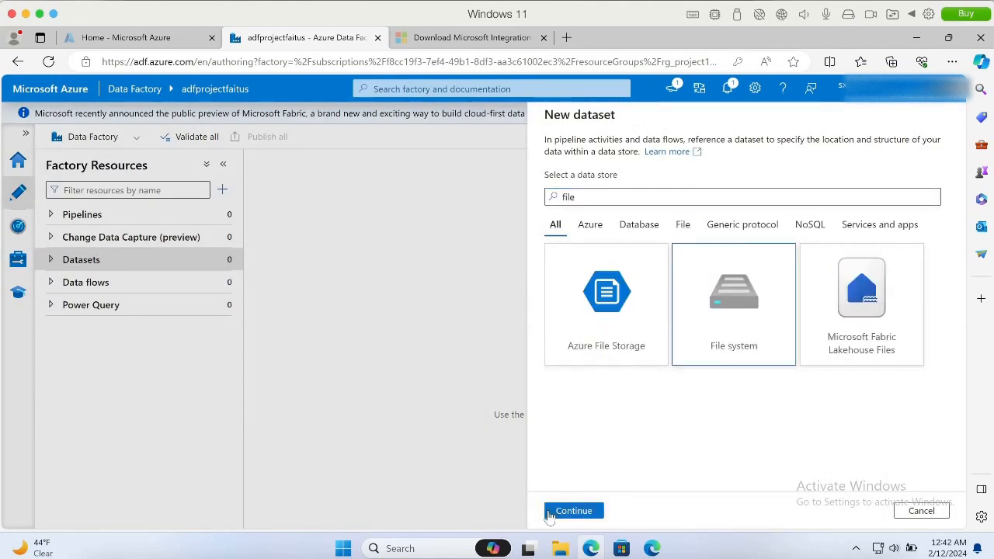
click(565, 514)
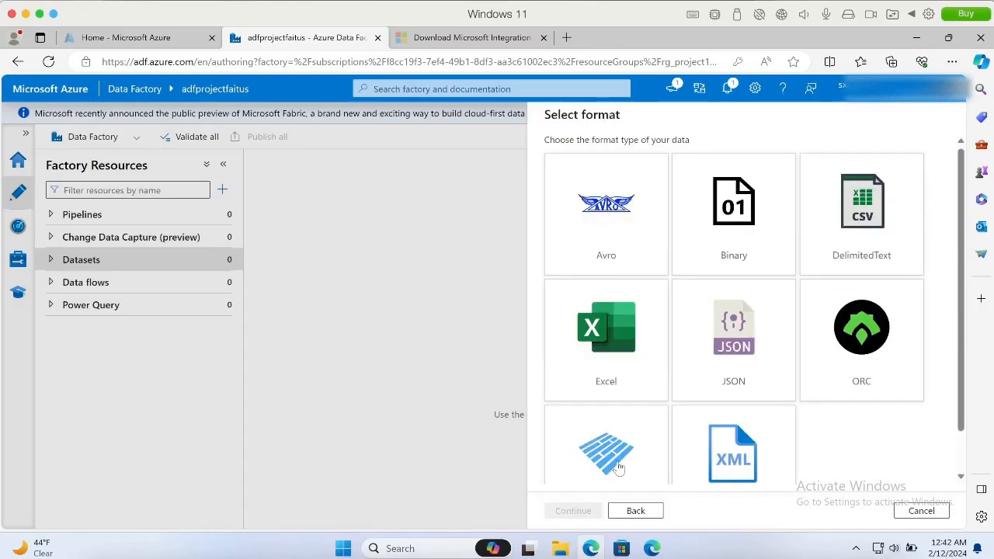
click(881, 204)
click(573, 511)
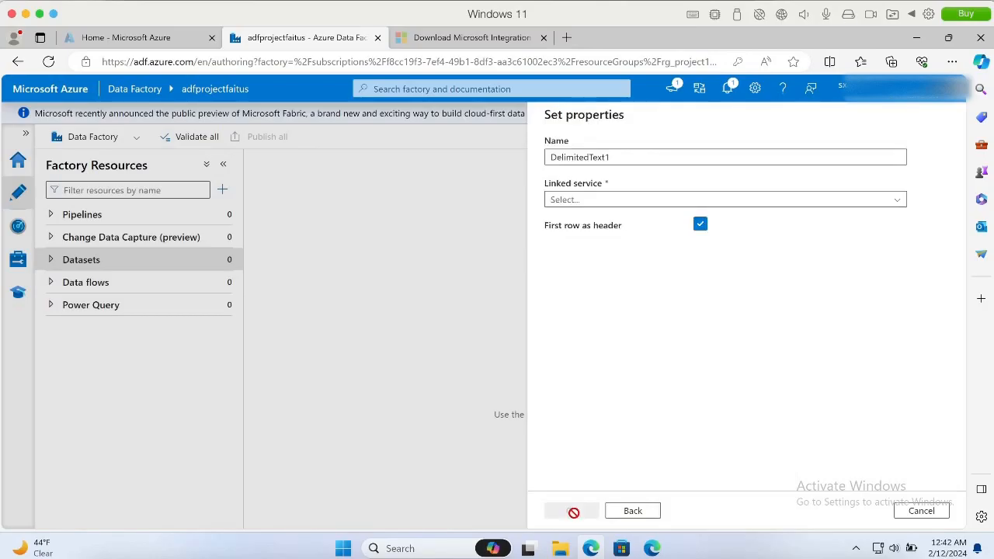
- Name the dataset desonprem and assign it the lsonprem linked service
click(615, 158)
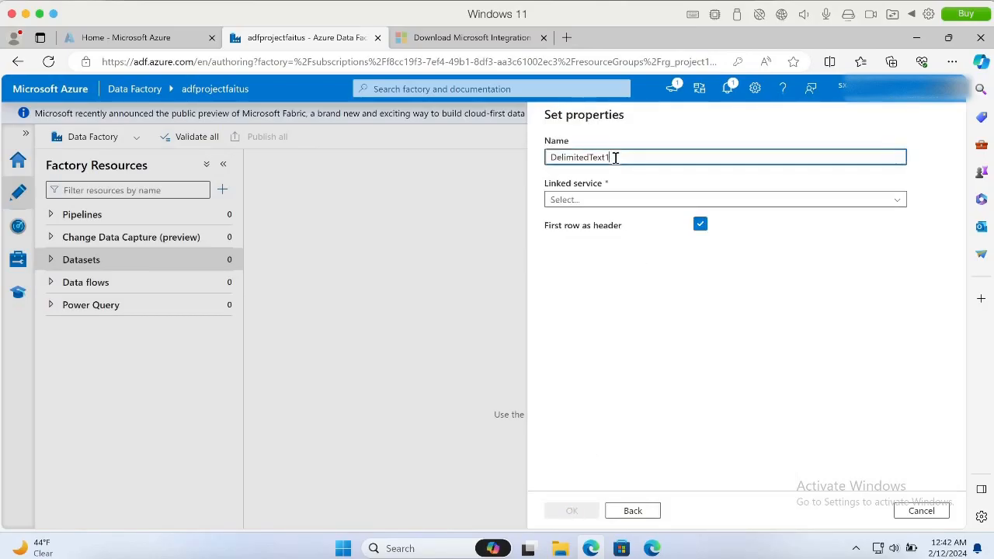
key(BackSpace)
key(BackSpace)
key(BackSpace)
key(BackSpace)
key(BackSpace)
key(BackSpace)
key(BackSpace)
key(BackSpace)
key(BackSpace)
key(BackSpace)
key(BackSpace)
key(BackSpace)
key(BackSpace)
key(BackSpace)
text(des)
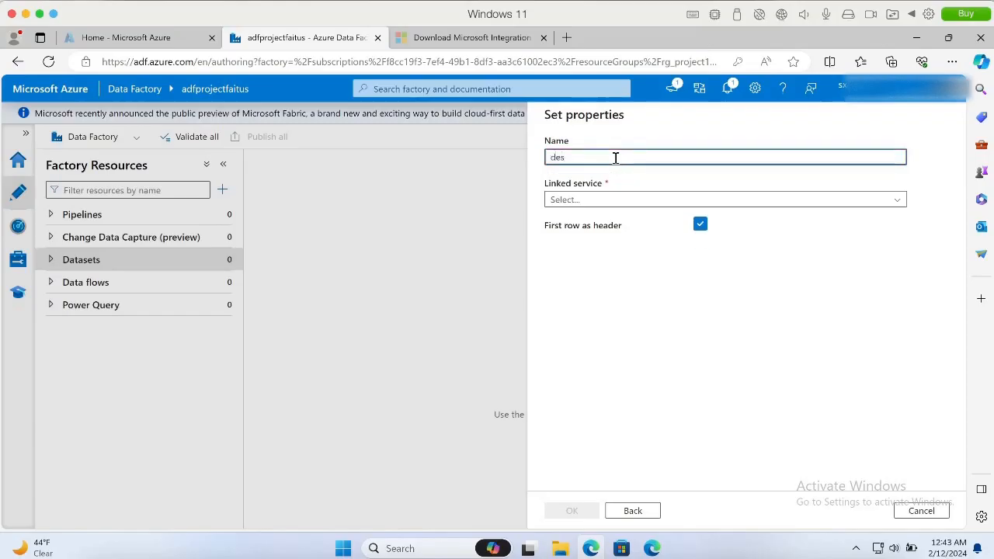
text(onprem)
click(640, 201)
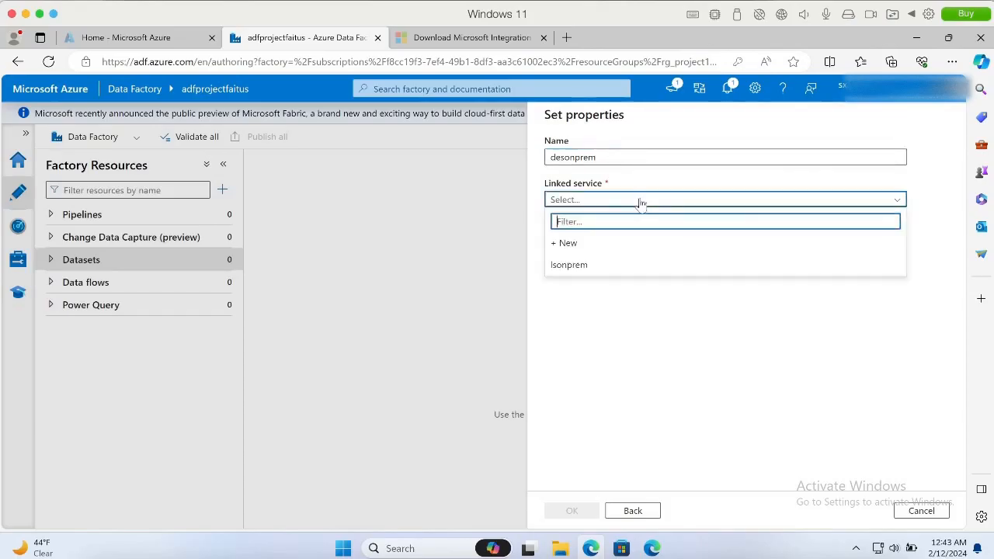
click(604, 271)
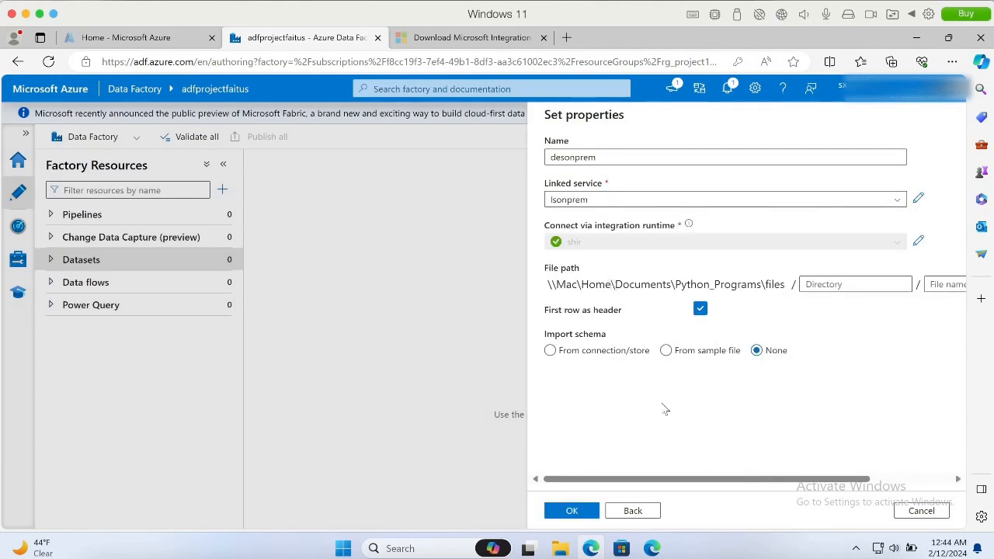
- Browse the root folder and choose Names.csv as the dataset's file
drag(671, 481, 800, 472)
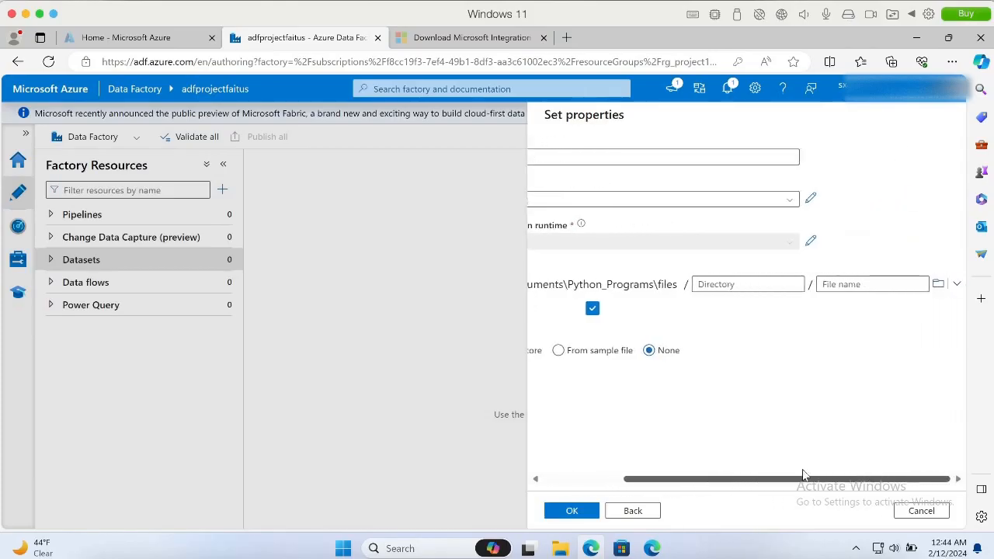
click(938, 284)
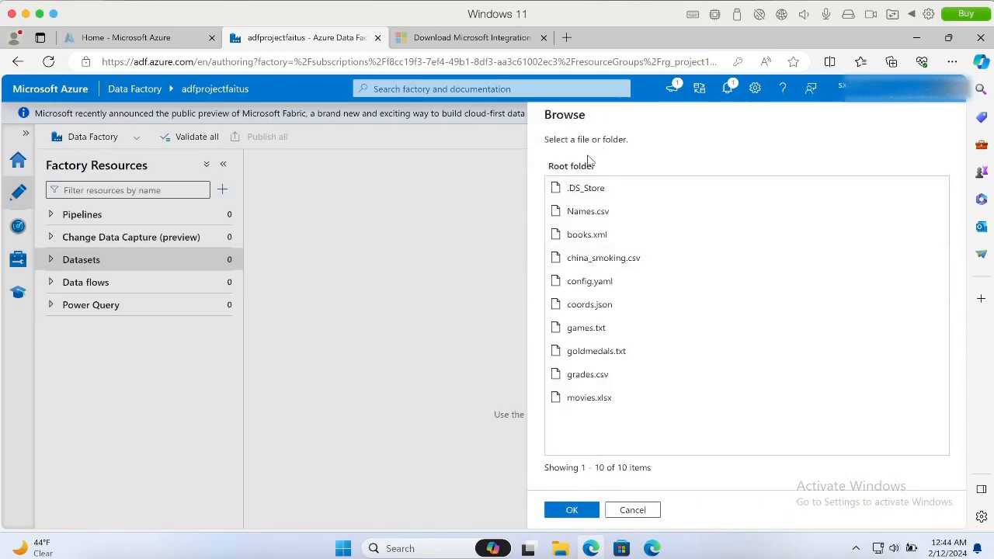
click(578, 213)
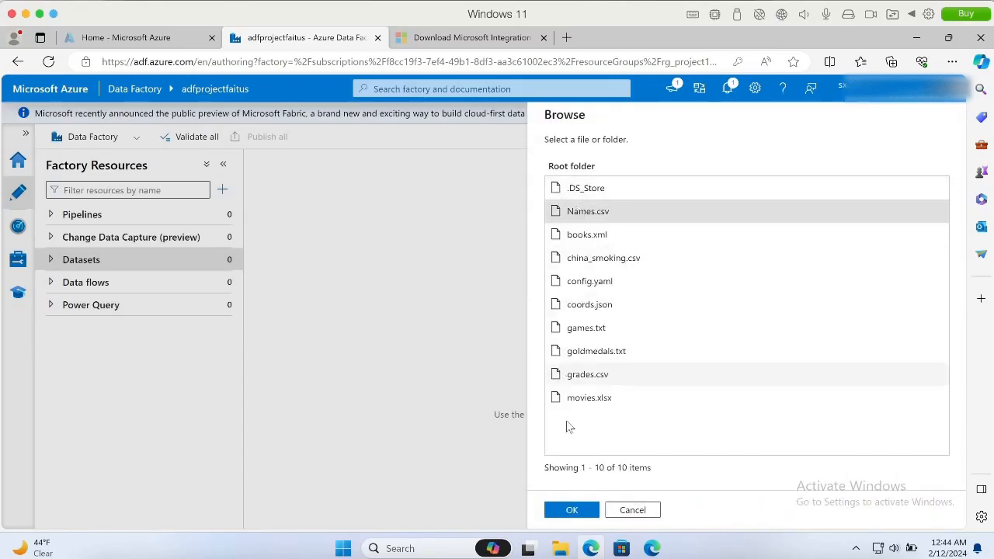
click(572, 510)
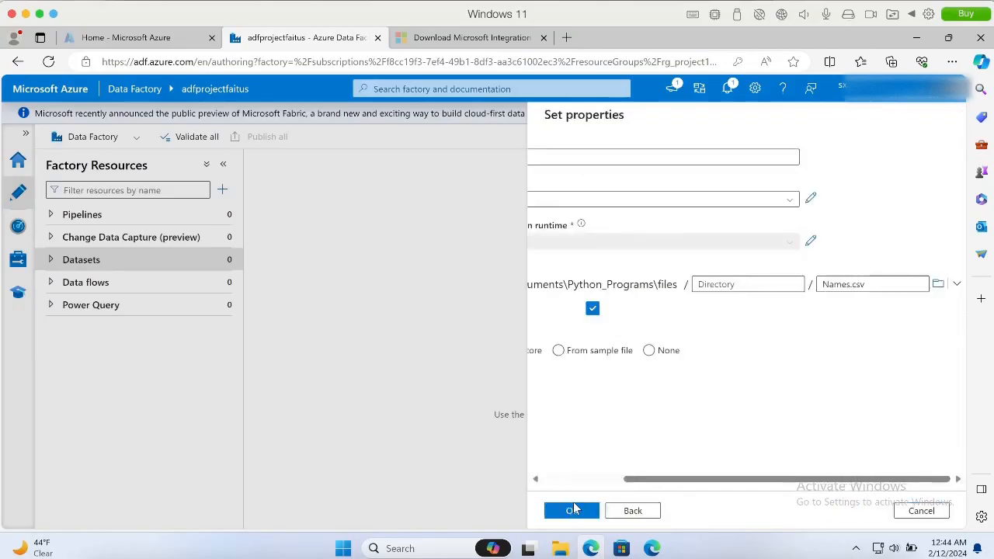
drag(668, 482, 514, 476)
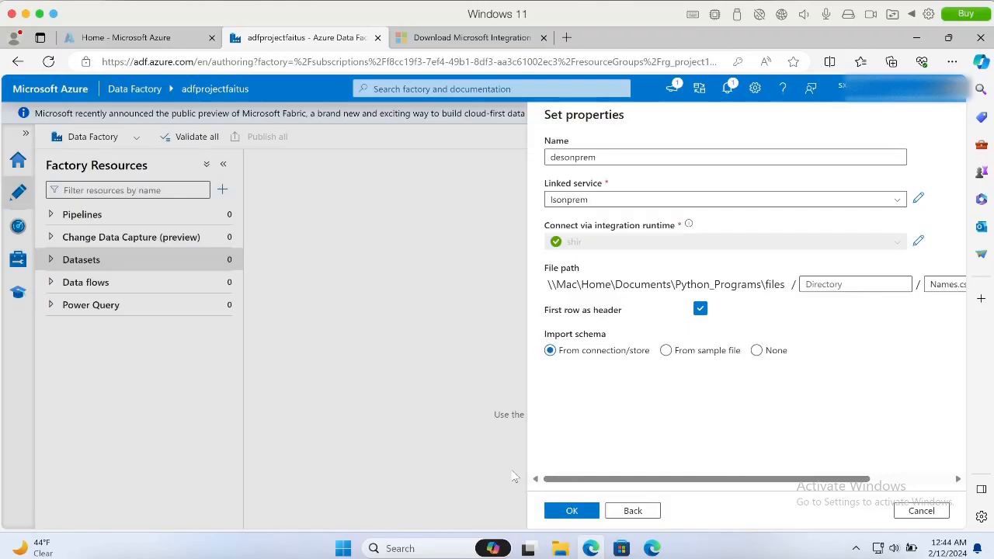
- Create the desonprem dataset and publish it to the live environment
click(575, 512)
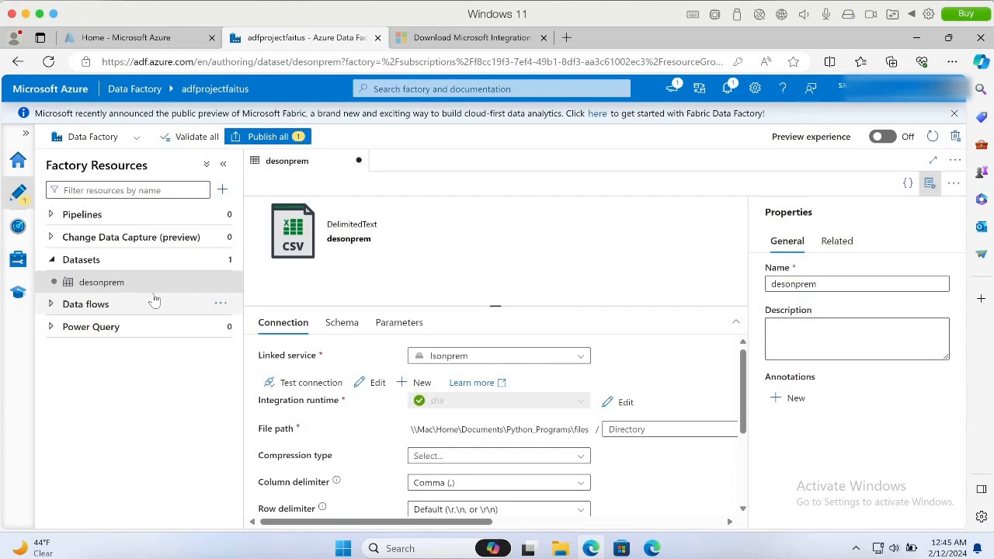
click(267, 137)
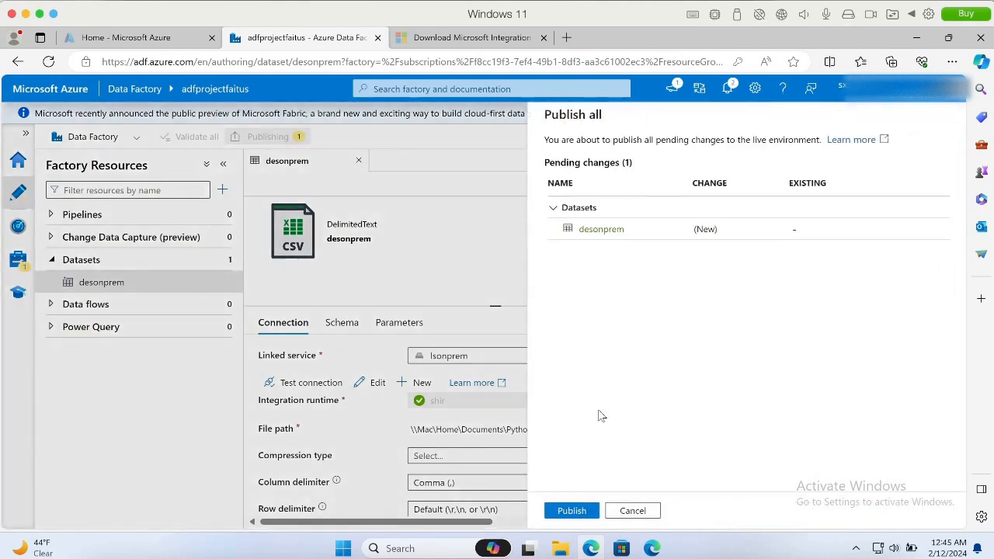
click(563, 513)
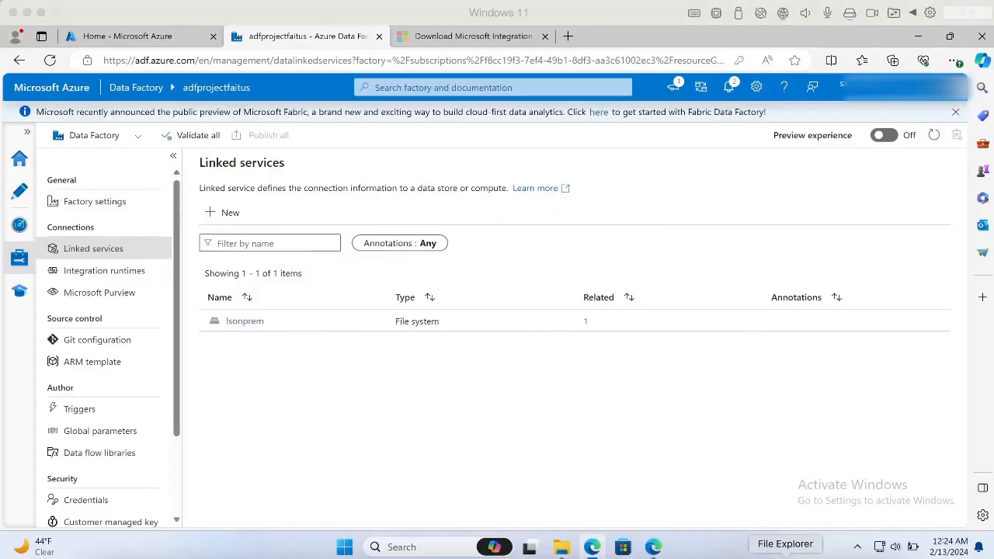
- Look at the local source files in File Explorer and examine the storage account's target container in the Azure portal
click(561, 546)
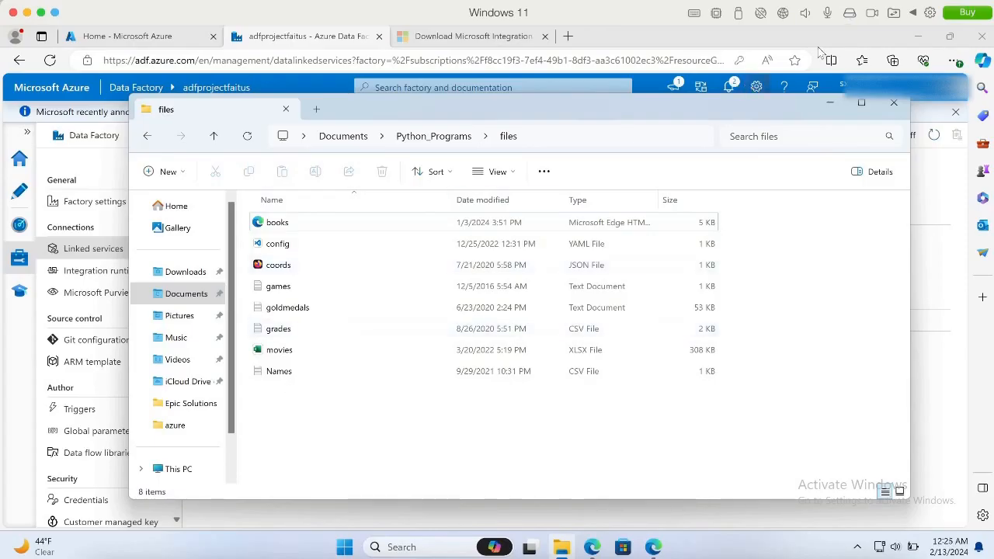
click(828, 104)
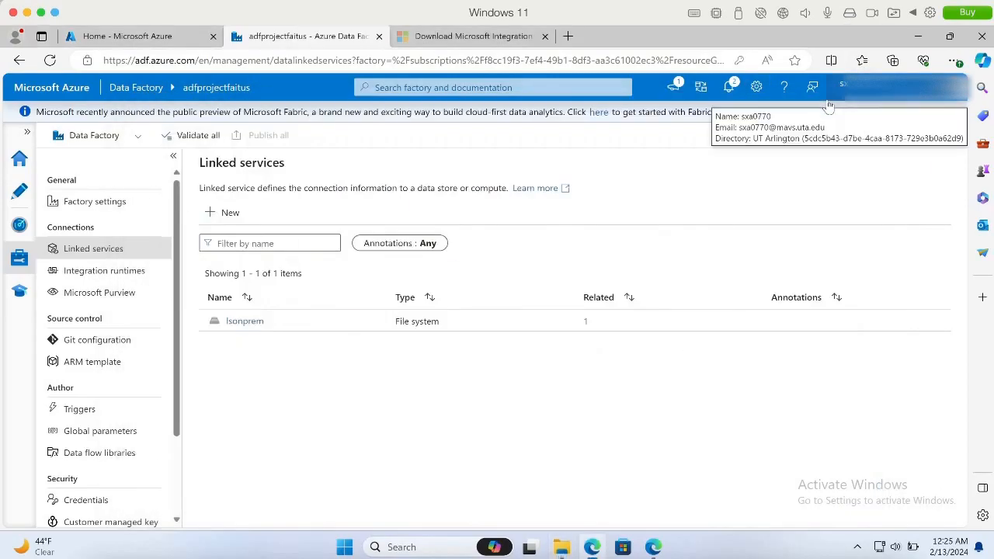
click(105, 39)
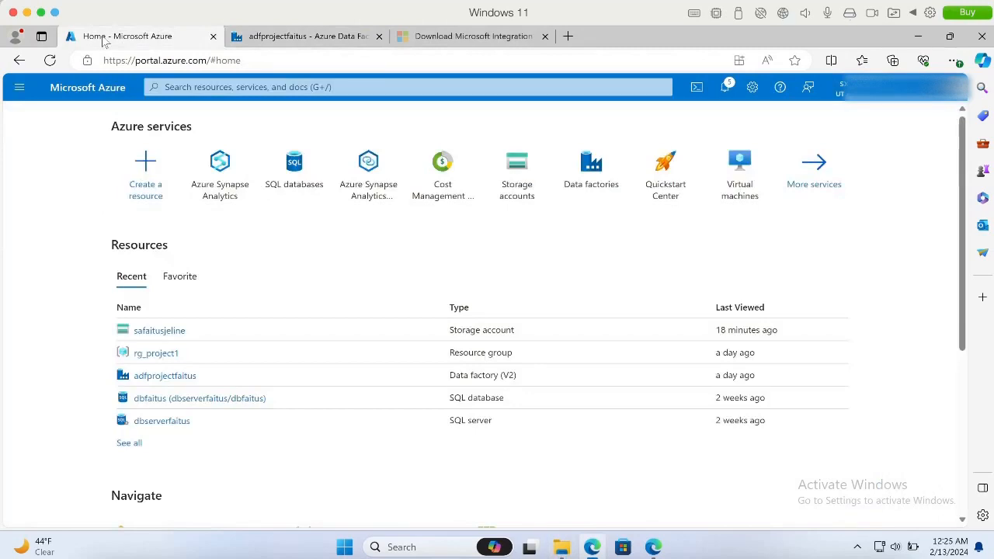
click(167, 332)
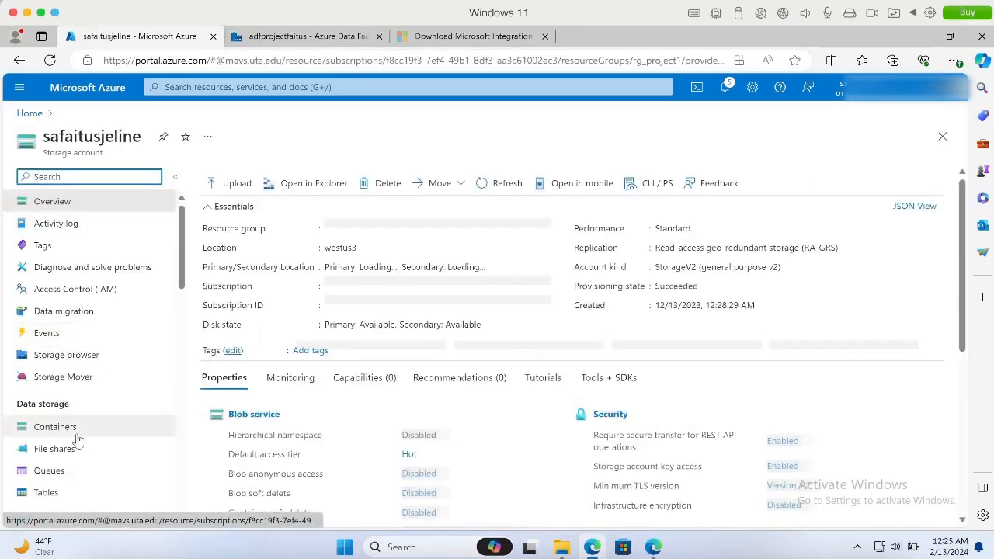
click(77, 437)
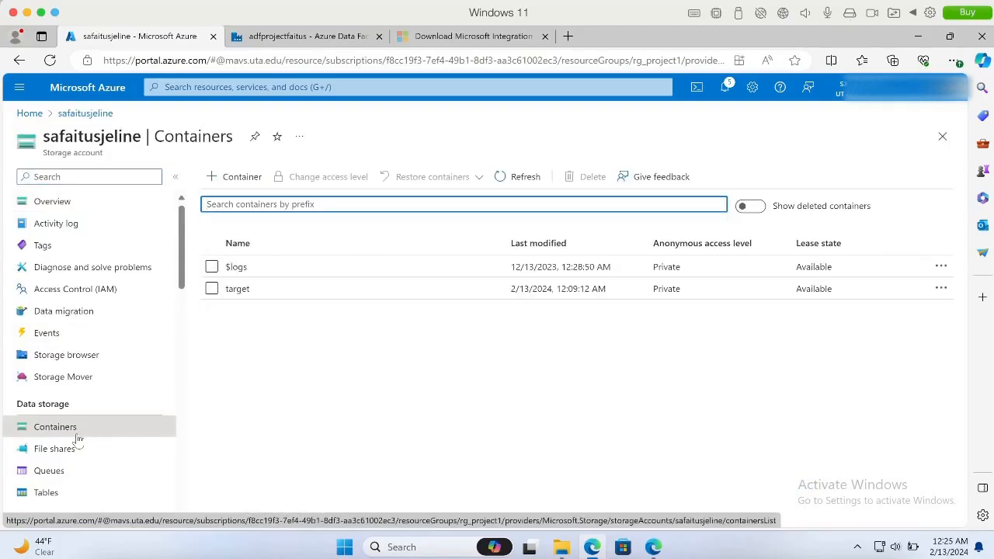
click(240, 290)
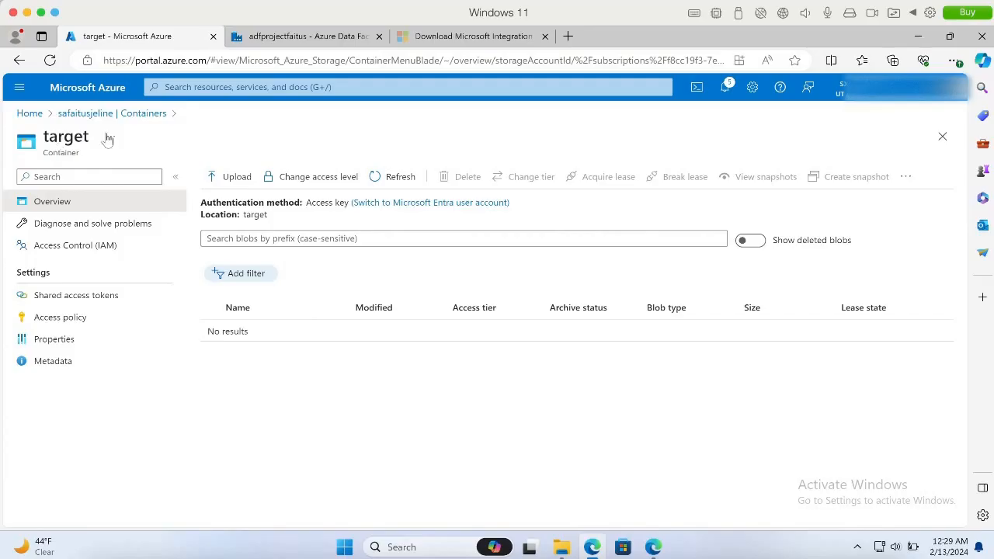
- Switch to the Data Factory page and start a new linked service for Azure Blob Storage
click(327, 39)
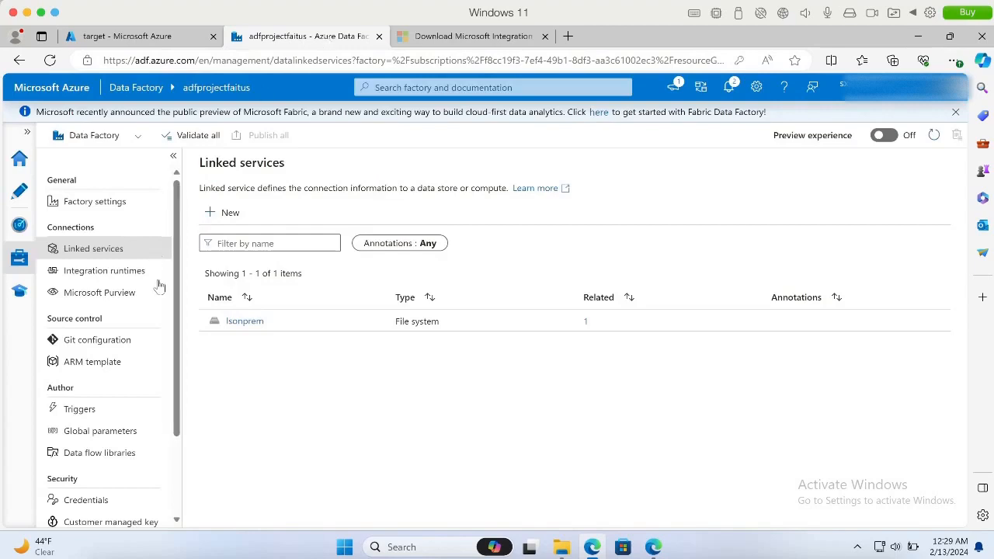
click(223, 214)
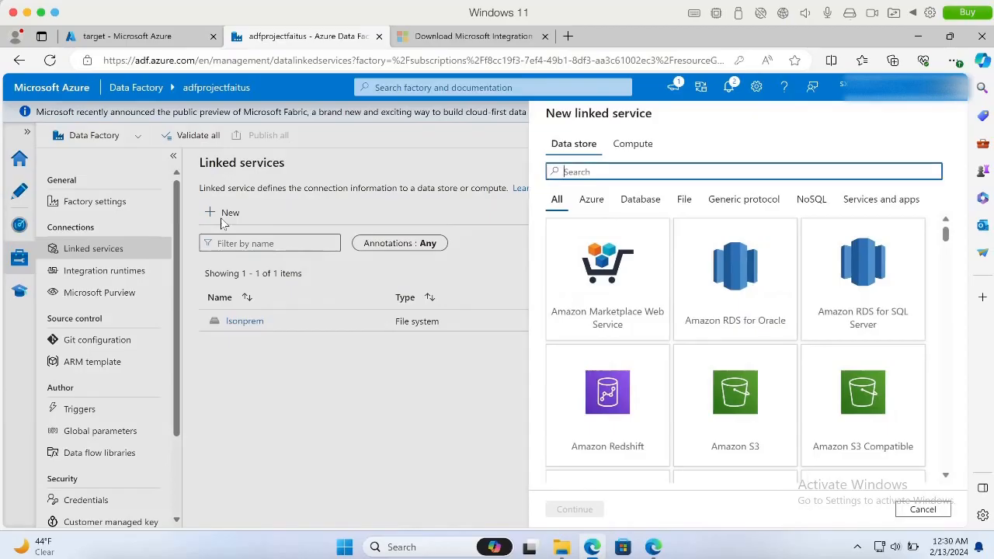
text(bl)
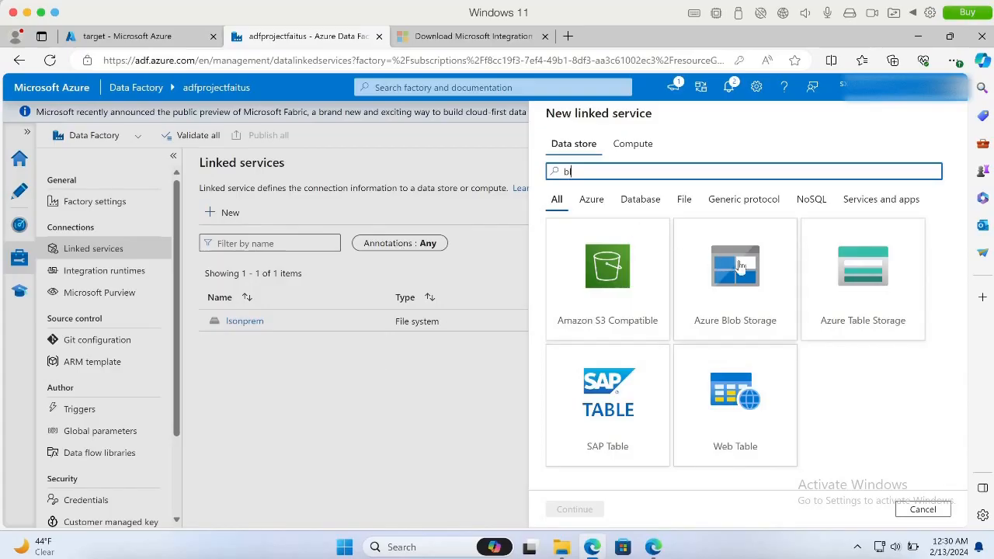
click(743, 268)
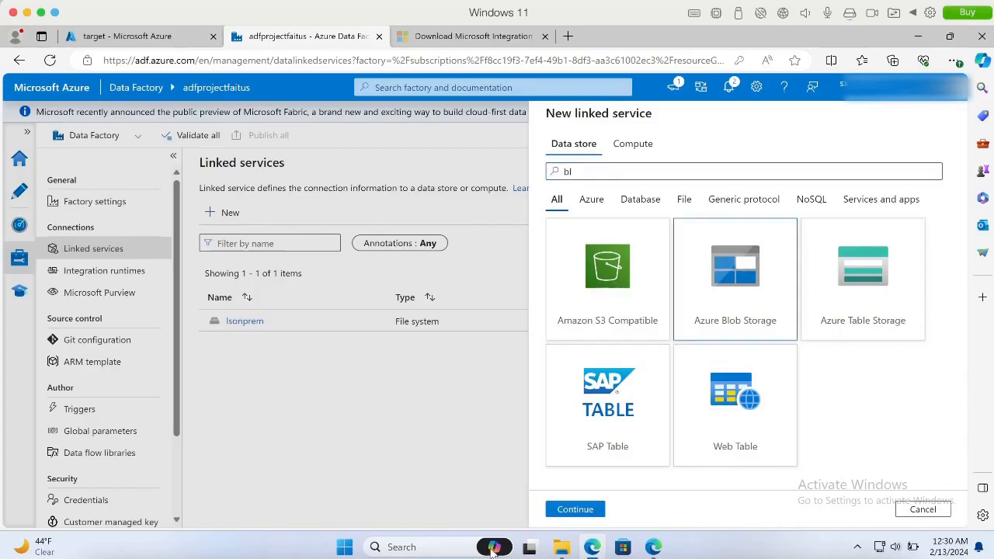
click(579, 509)
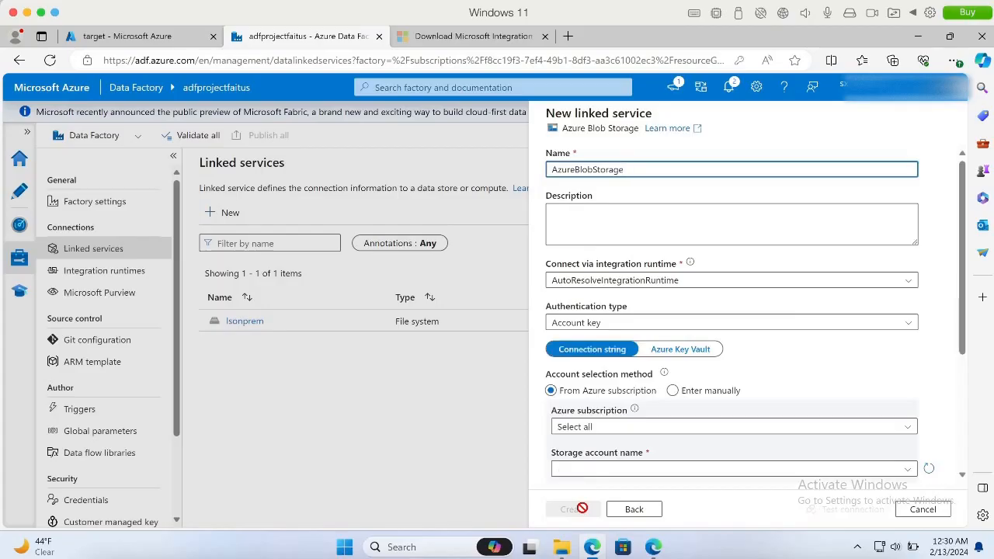
- Name the new Azure Blob Storage linked service lsazure
key(BackSpace)
key(BackSpace)
key(BackSpace)
key(BackSpace)
key(BackSpace)
key(BackSpace)
key(BackSpace)
key(BackSpace)
key(BackSpace)
key(BackSpace)
key(BackSpace)
key(BackSpace)
key(BackSpace)
key(BackSpace)
key(BackSpace)
key(BackSpace)
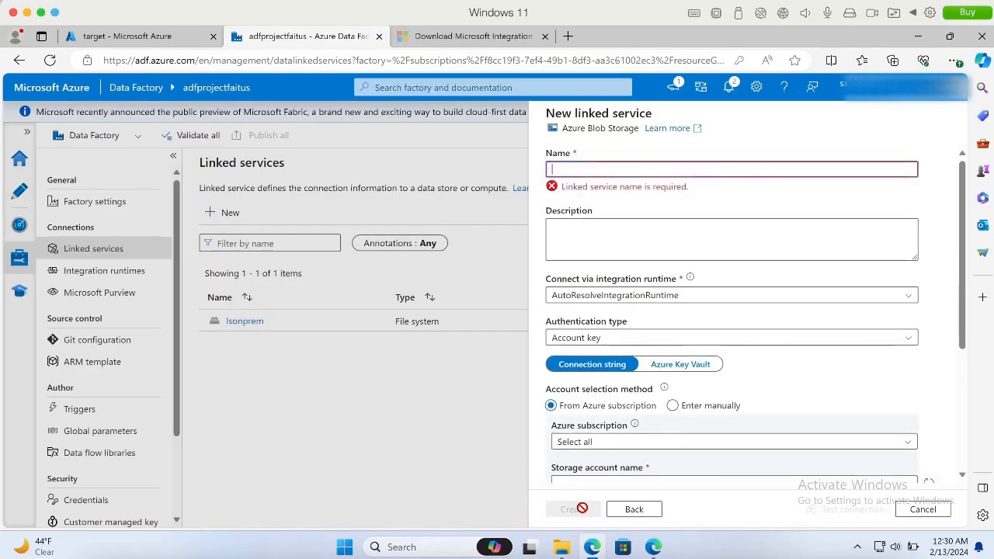
text(lsa)
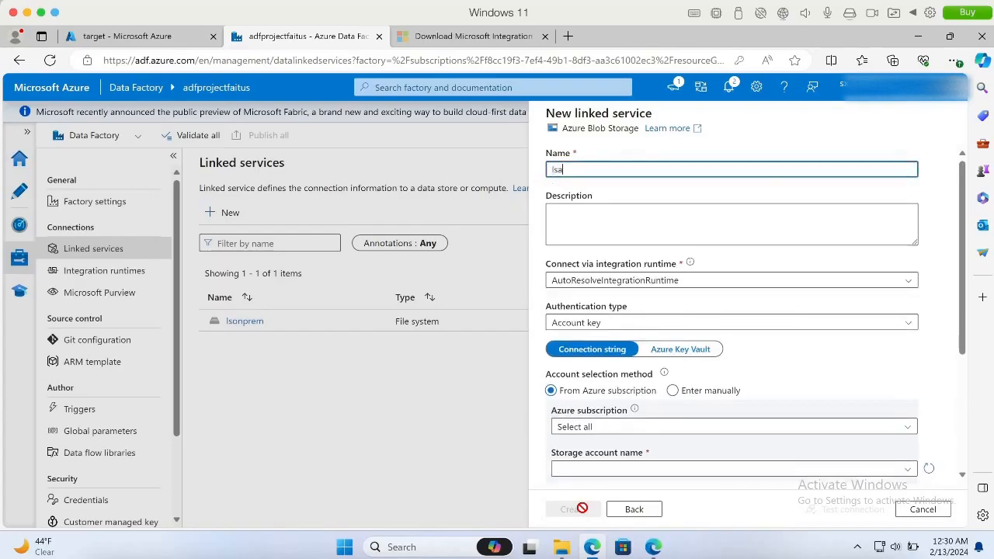
text(zure)
- Set the linked service's Azure subscription to Azure for Students and its storage account to safaitusjeline
scroll(615, 295, down, 3)
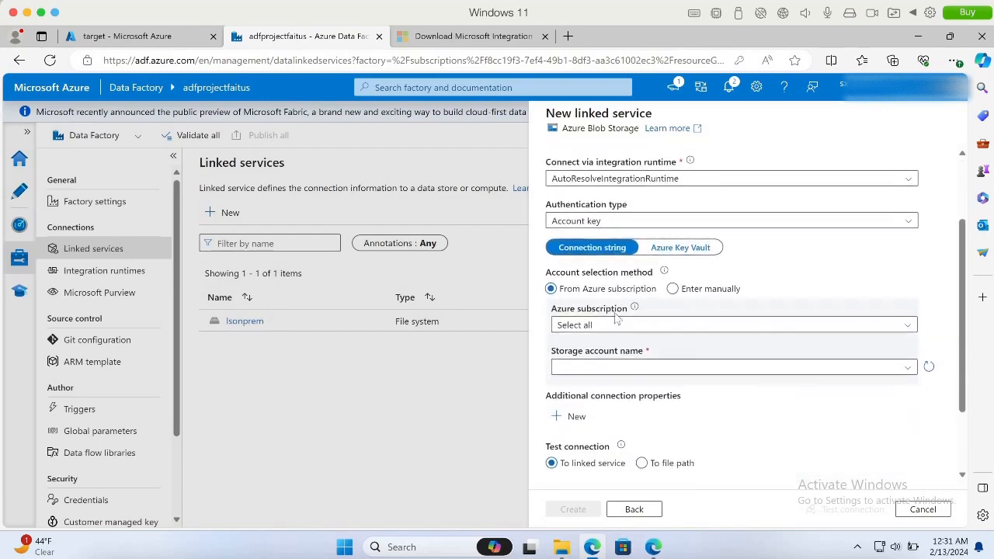
click(619, 316)
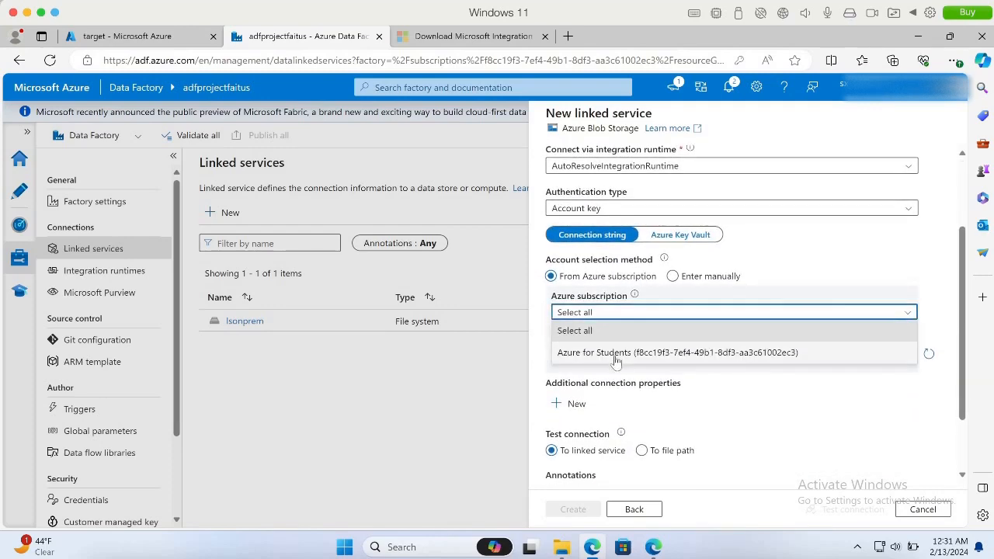
click(617, 353)
click(618, 355)
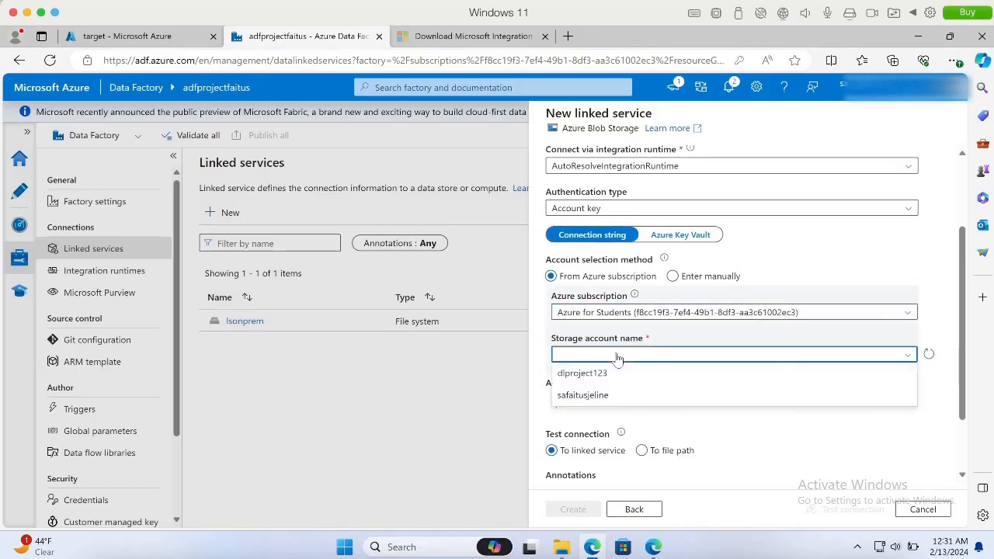
click(598, 395)
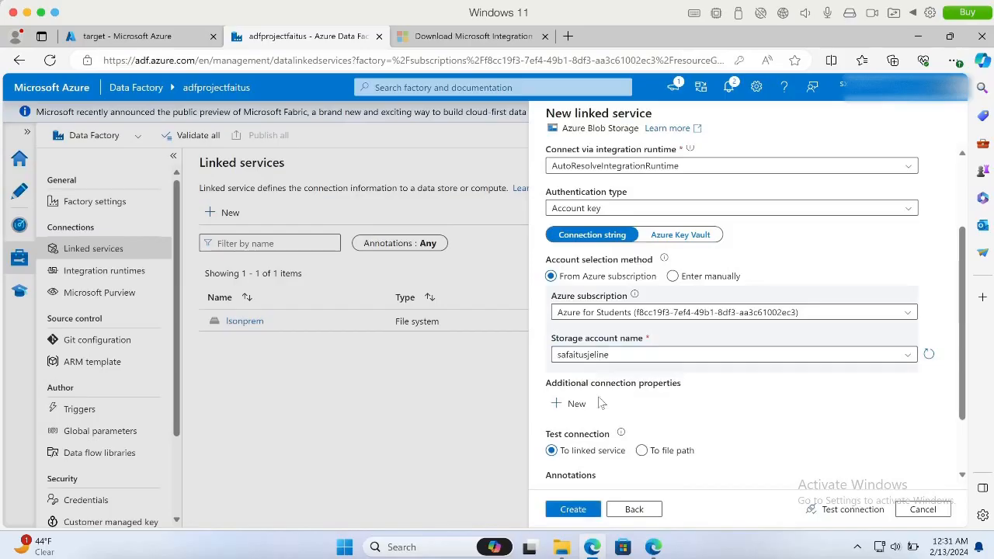
- Test the connection of the blob storage linked service and create it
scroll(598, 396, down, 2)
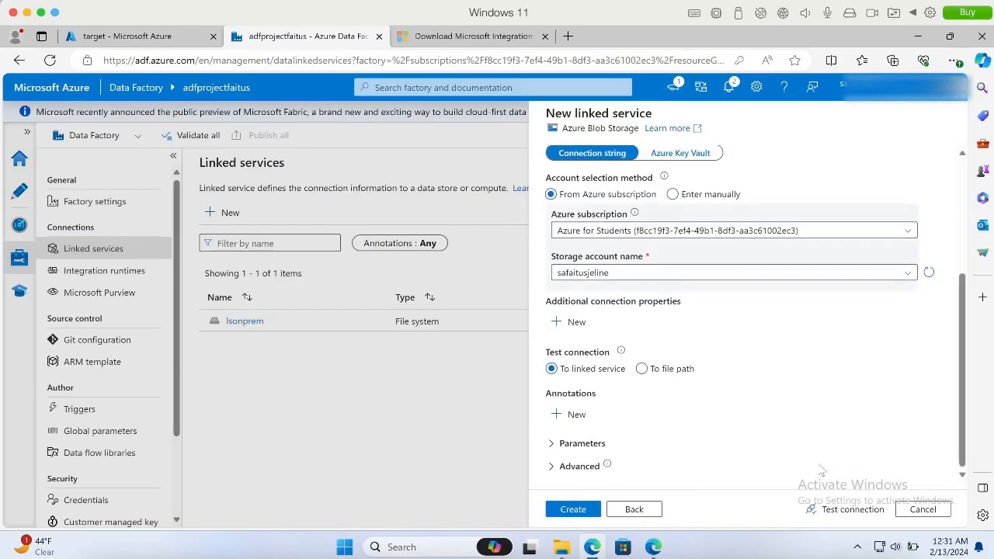
click(841, 511)
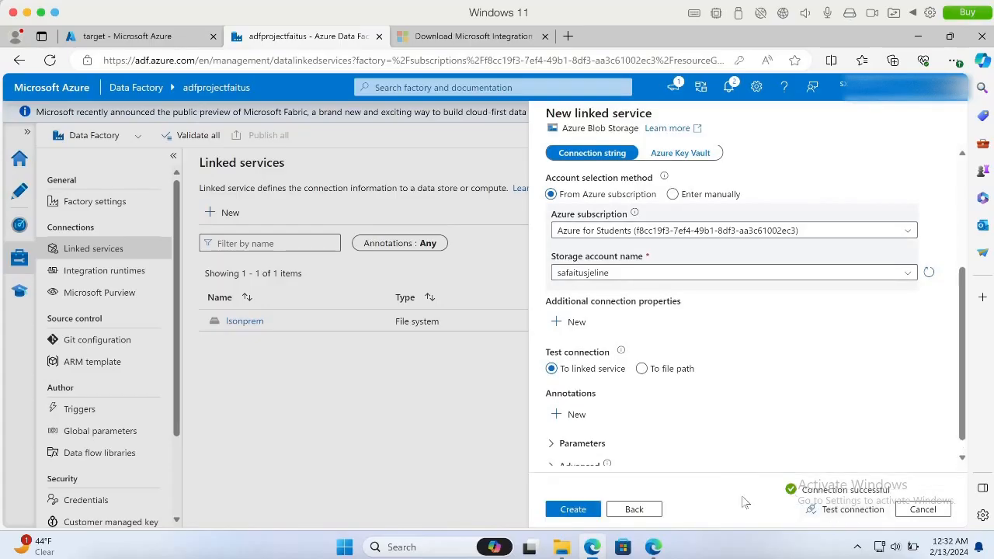
click(582, 513)
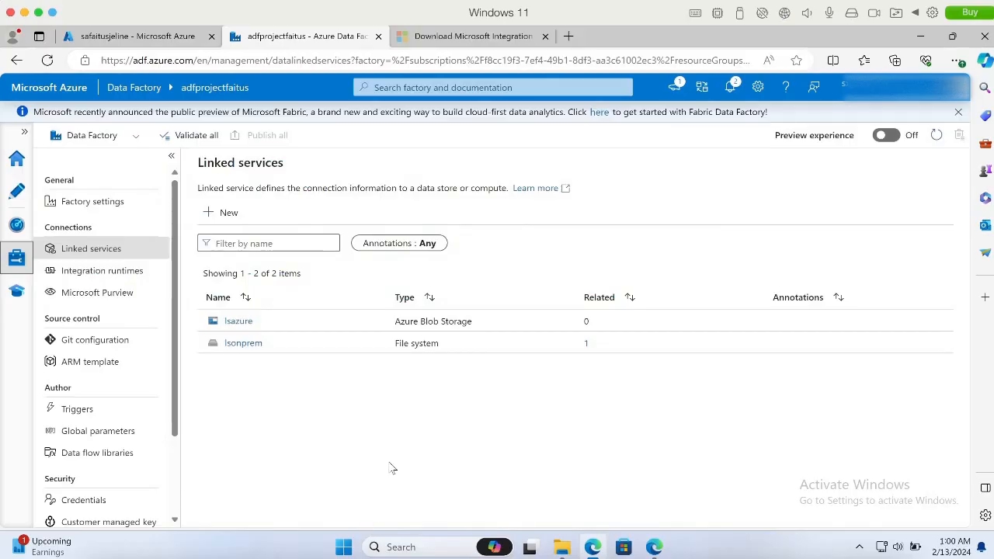
- Start a new dataset in the authoring area with Azure Blob Storage as data store and DelimitedText as format
click(18, 191)
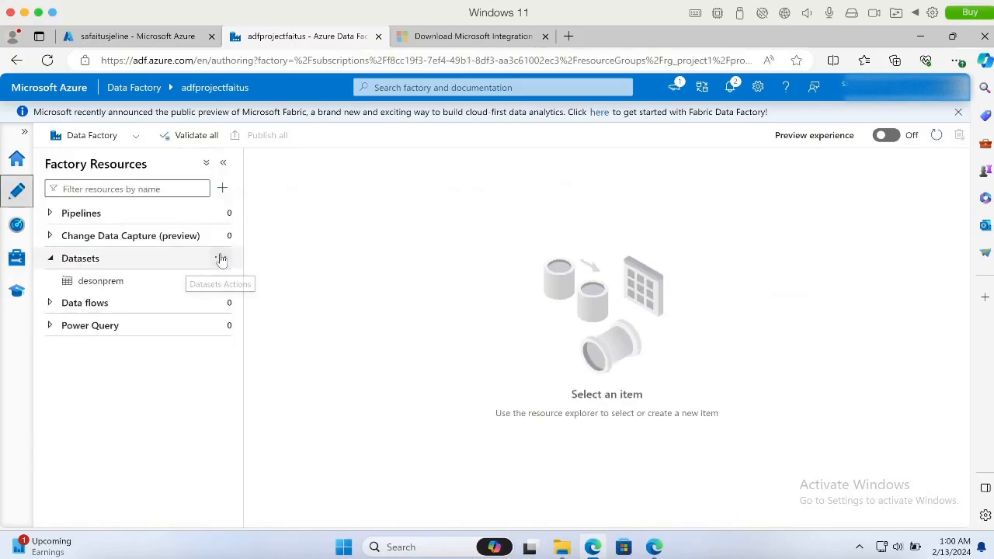
click(221, 259)
click(257, 279)
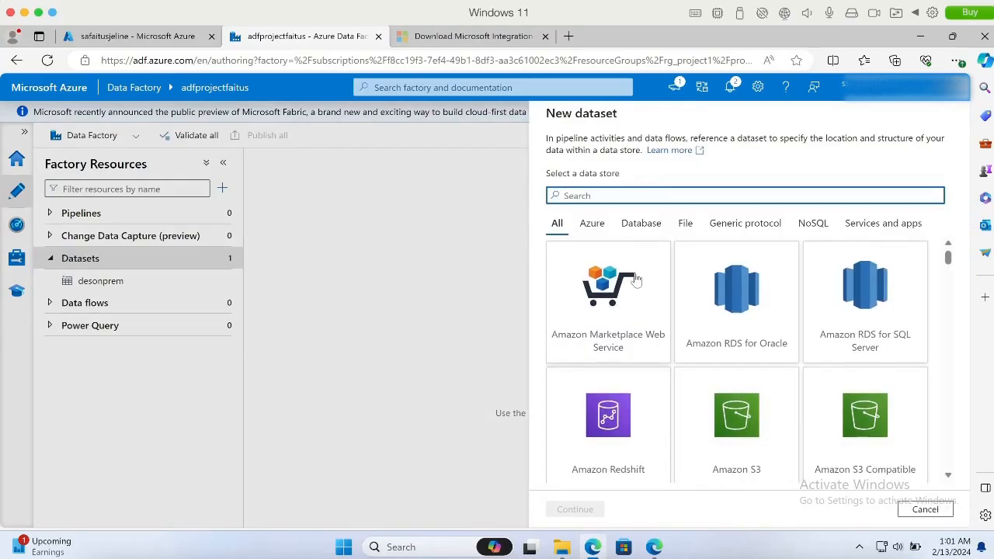
scroll(634, 280, down, 2)
scroll(635, 280, down, 2)
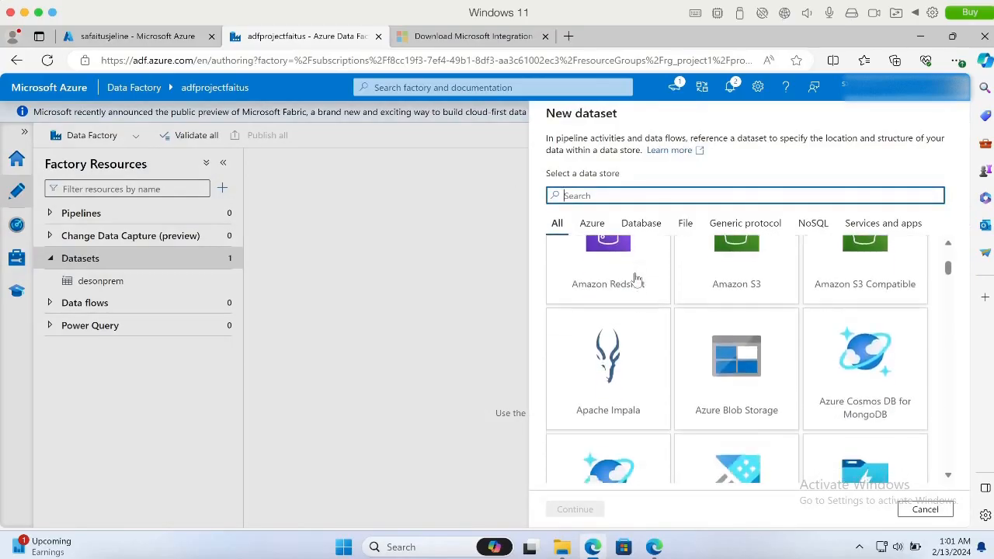
click(742, 386)
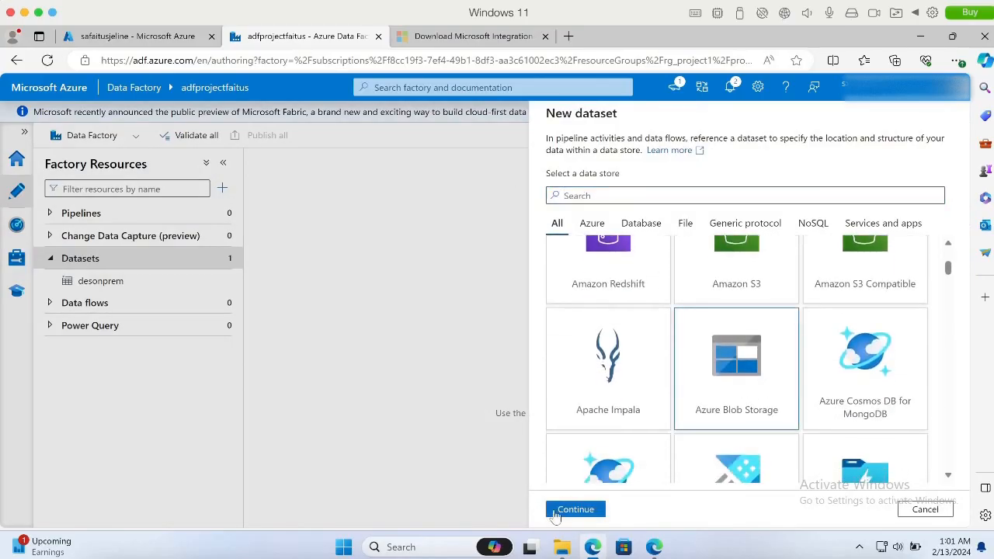
click(563, 514)
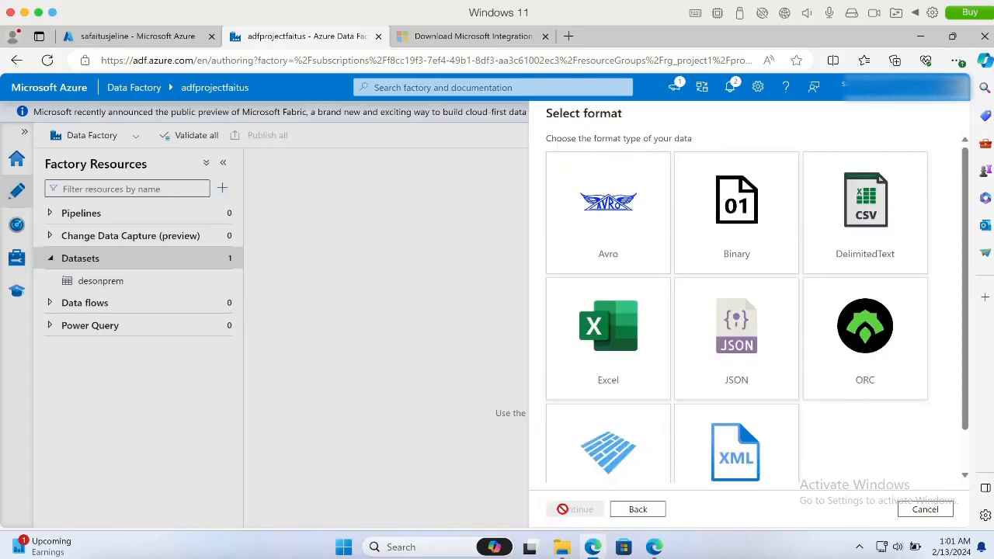
click(882, 243)
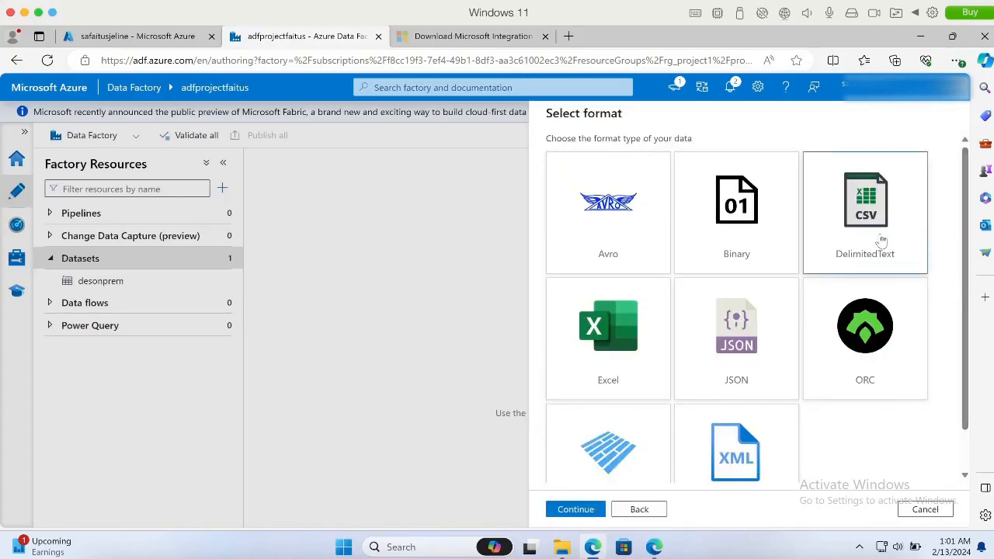
click(576, 509)
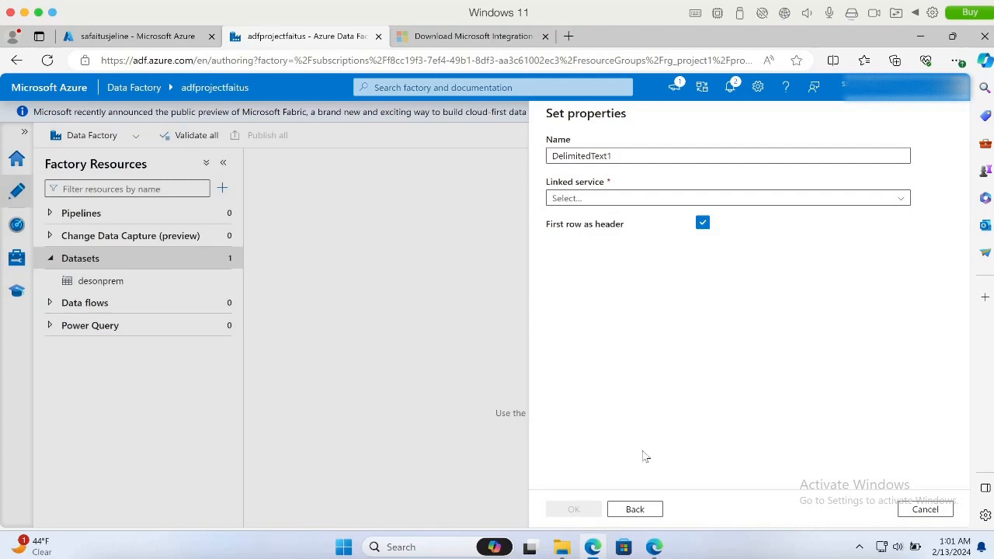
- Name the dataset dsazure and assign it the lsazure linked service
click(631, 155)
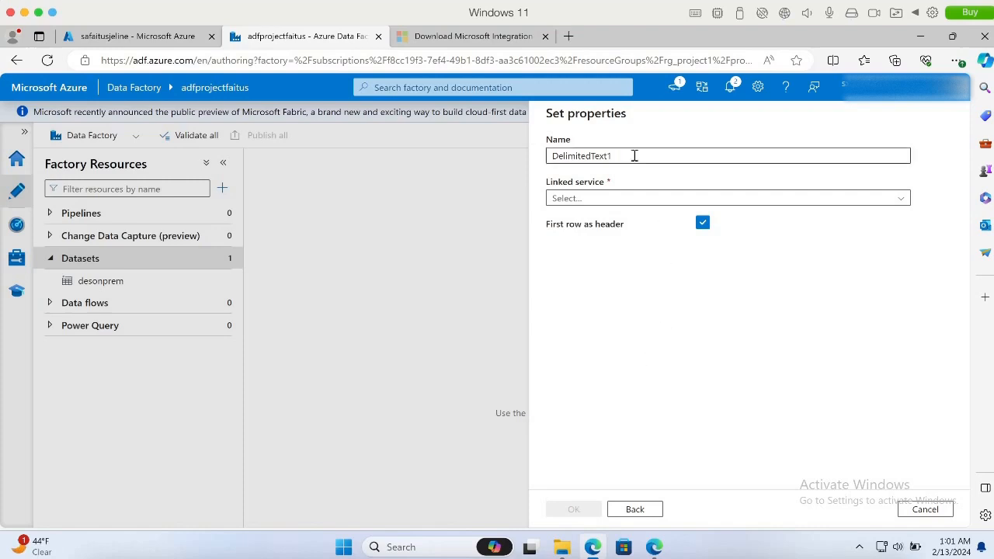
key(ctrl+a)
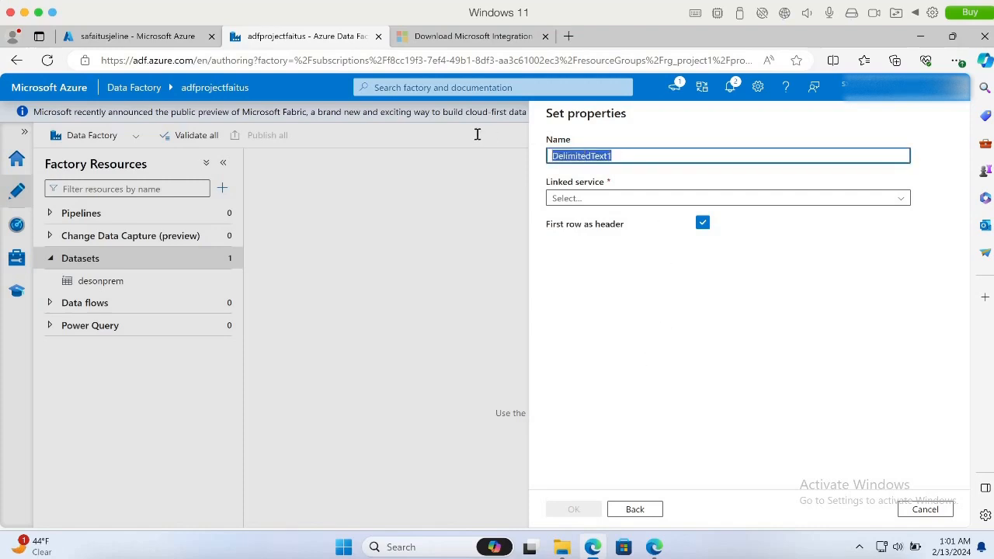
text(dsaz)
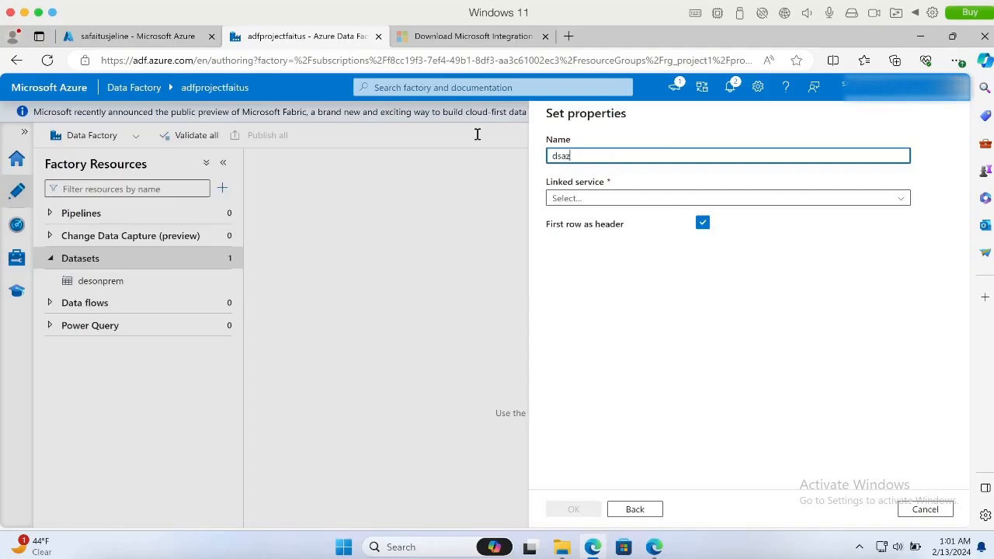
text(ure)
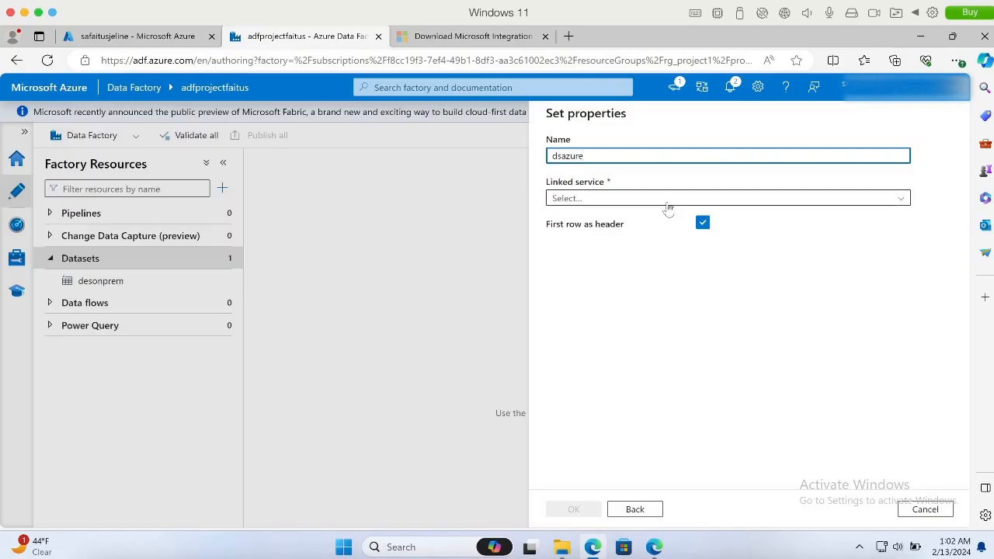
click(668, 198)
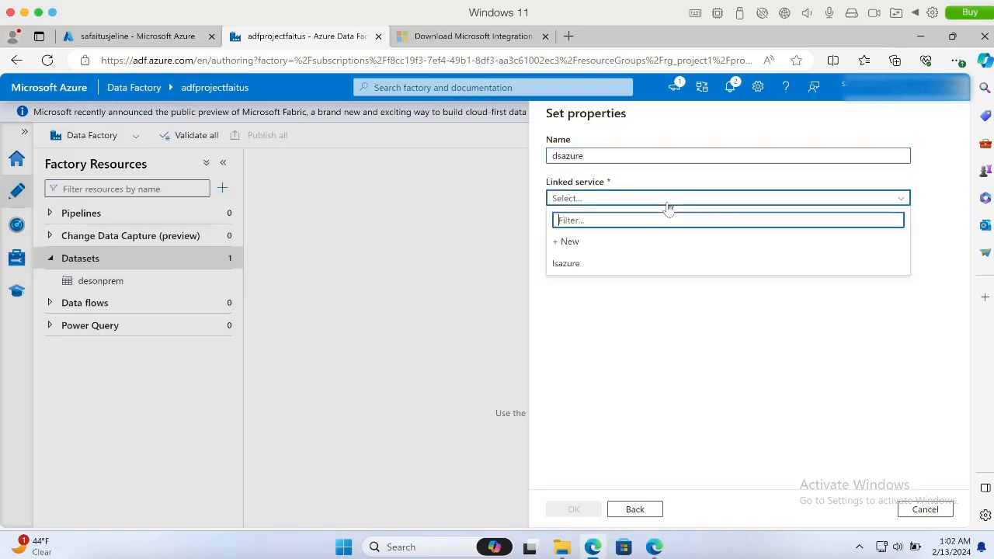
click(610, 268)
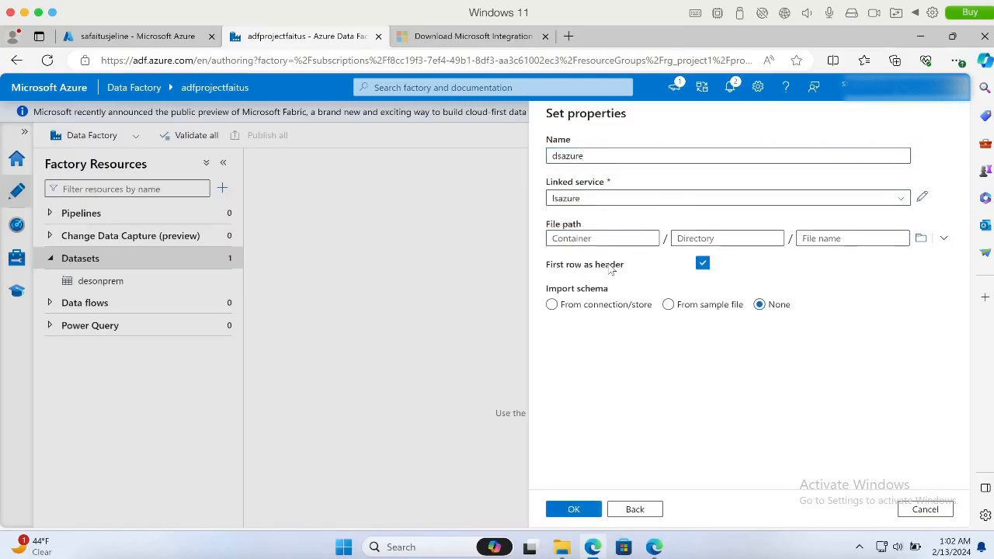
- Set the dataset's file path to the target container with the file name targetfile.csv
click(921, 242)
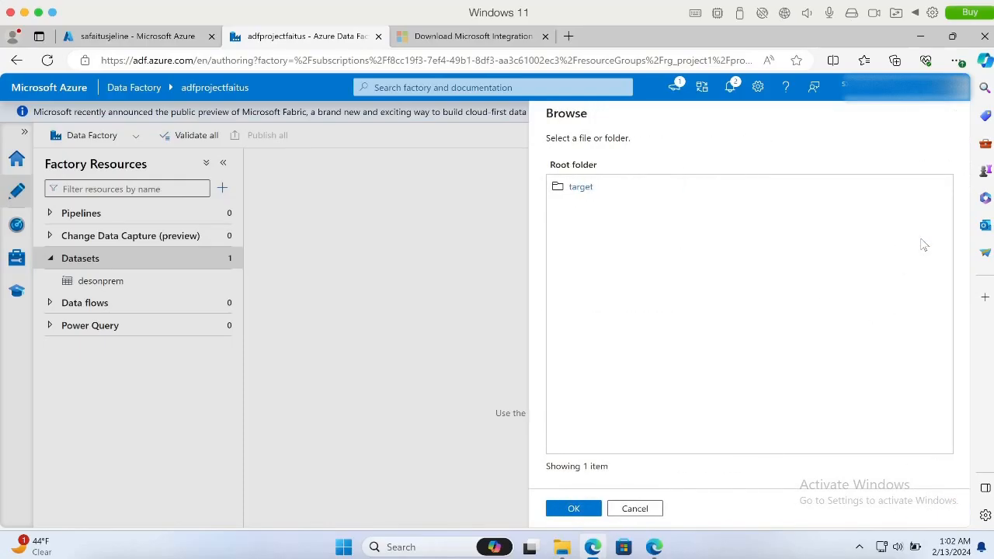
click(585, 188)
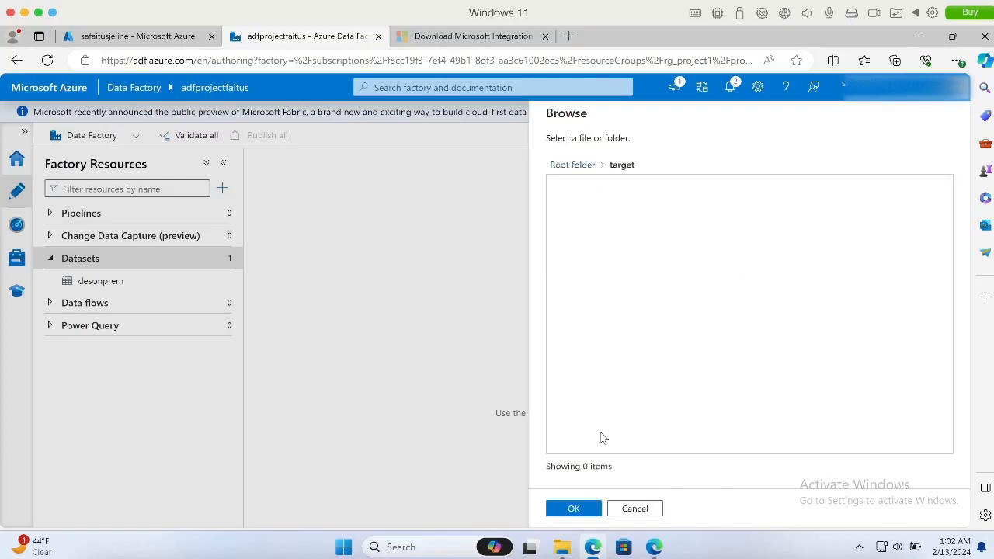
click(569, 508)
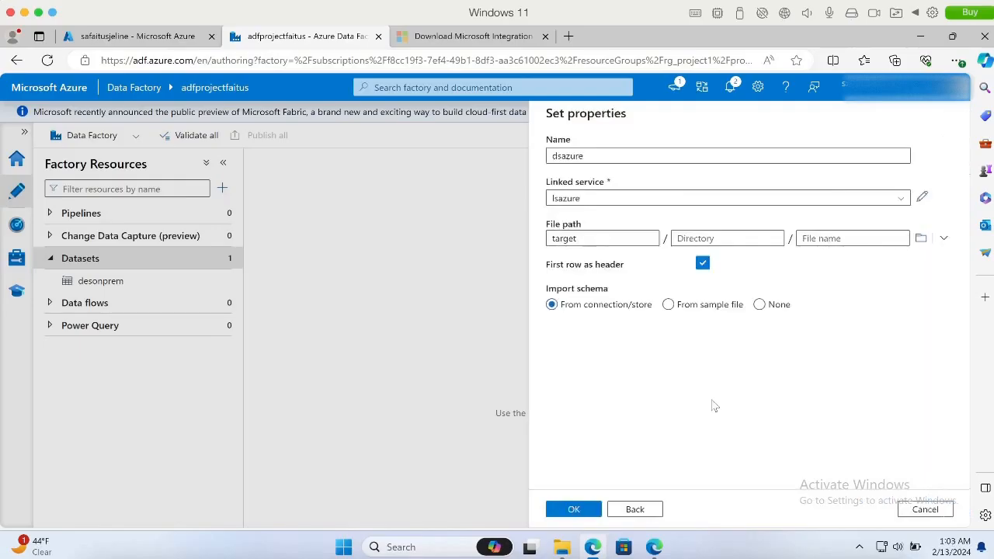
click(849, 239)
text(t)
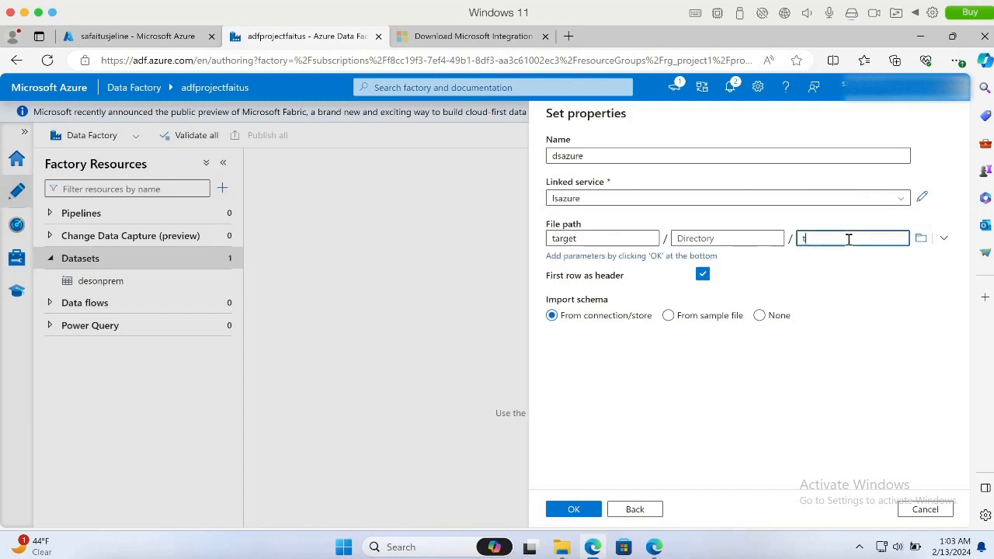
text(argetfile.csv)
- Create the dsazure dataset with schema import set to None and publish it to the live environment
click(765, 318)
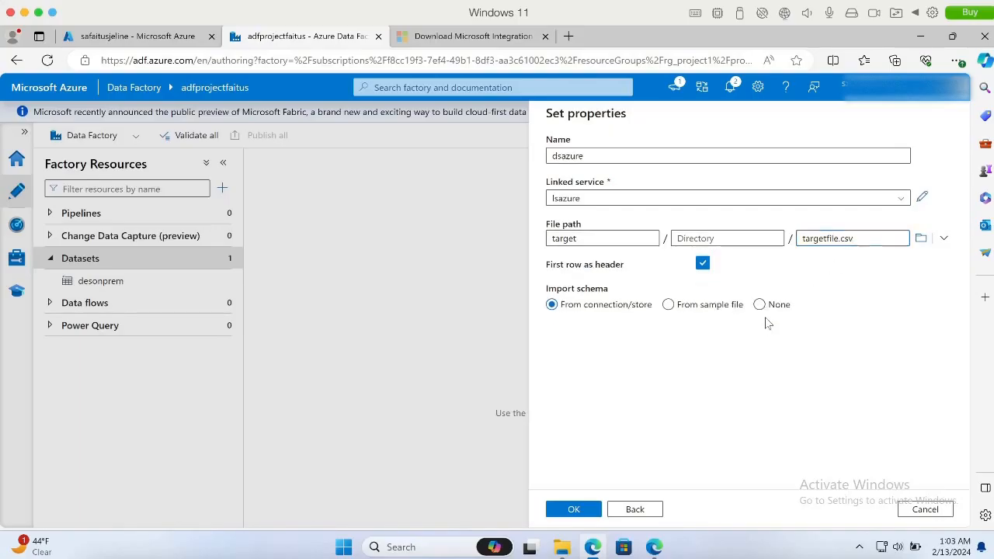
click(759, 305)
click(574, 509)
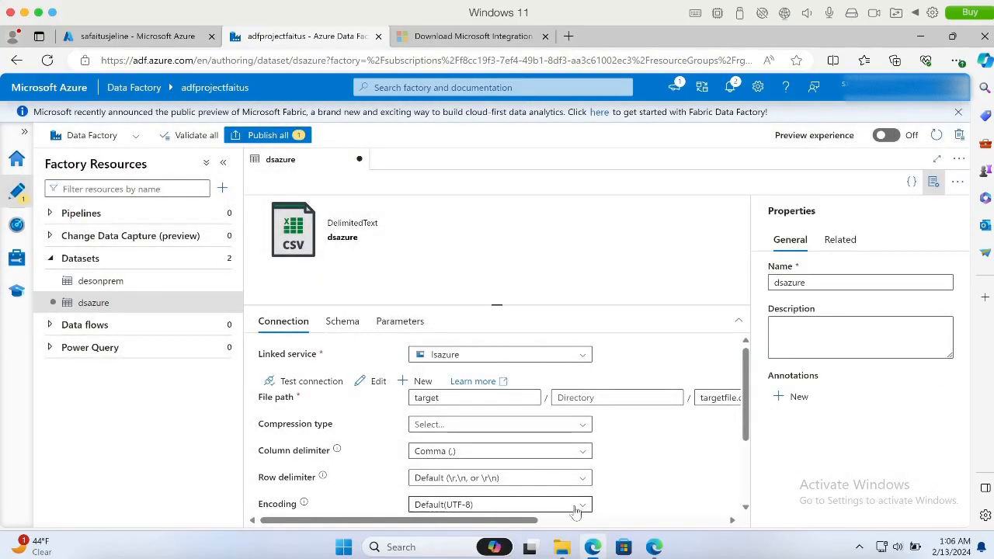
click(267, 136)
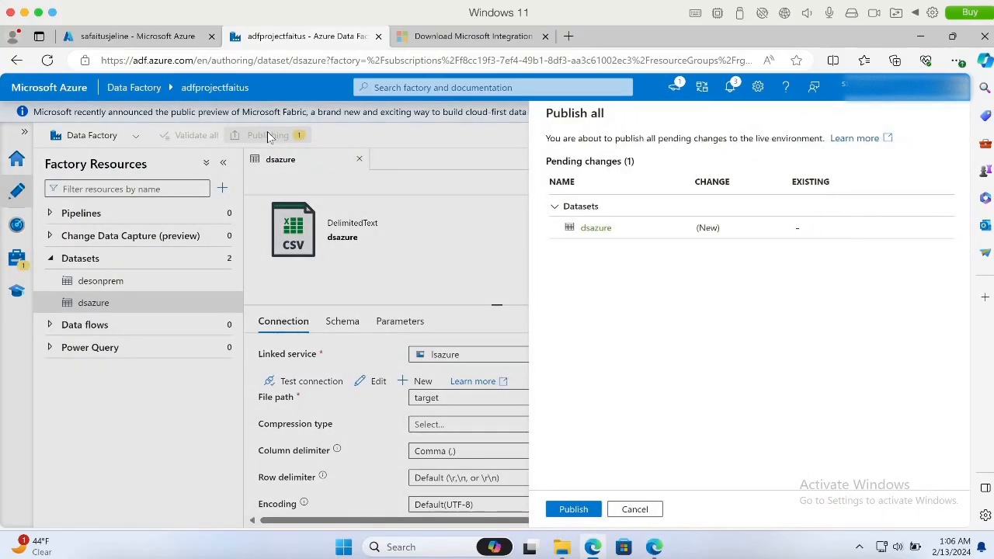
click(569, 508)
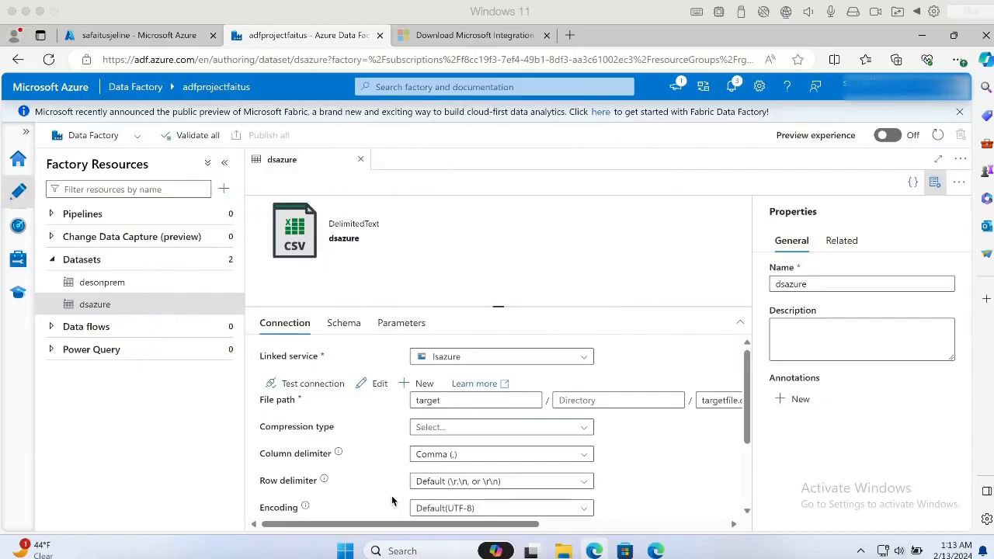
- Create a new pipeline in the data factory and name it onpremload
click(224, 213)
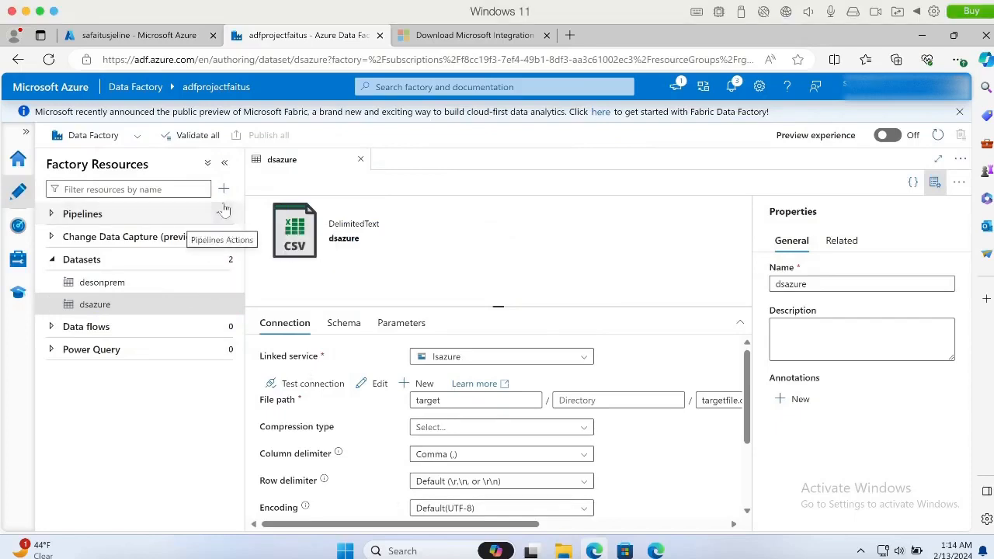
click(222, 213)
click(253, 238)
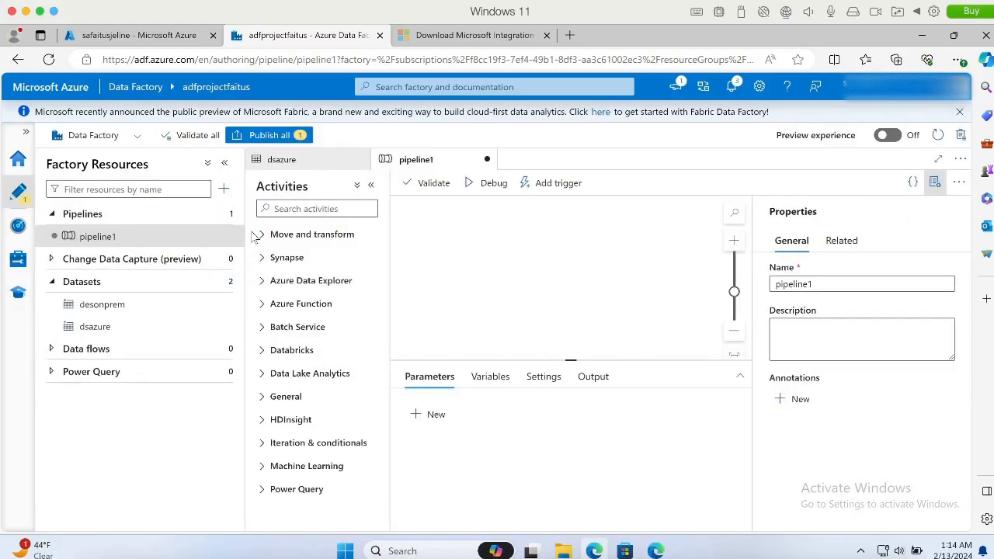
click(815, 281)
drag(837, 285, 734, 292)
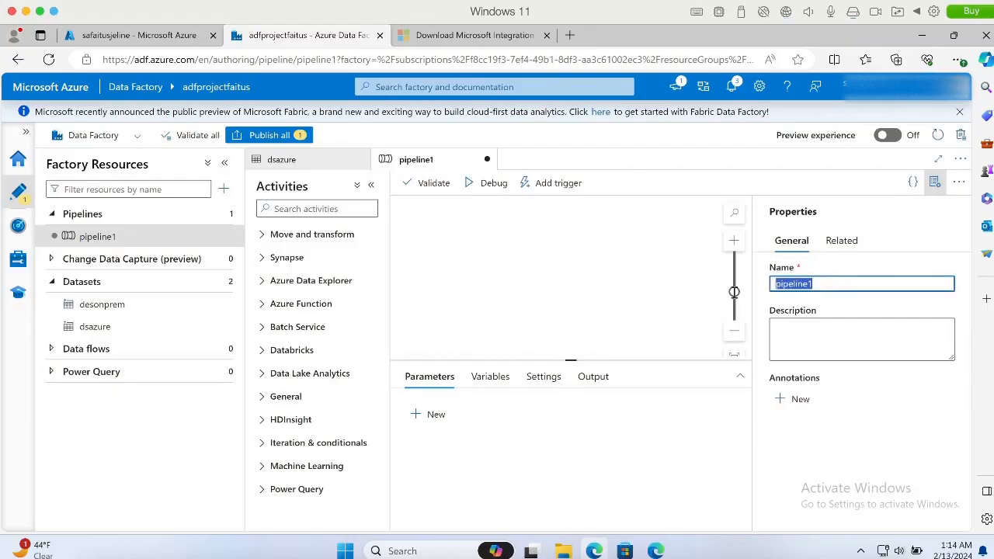
text(on)
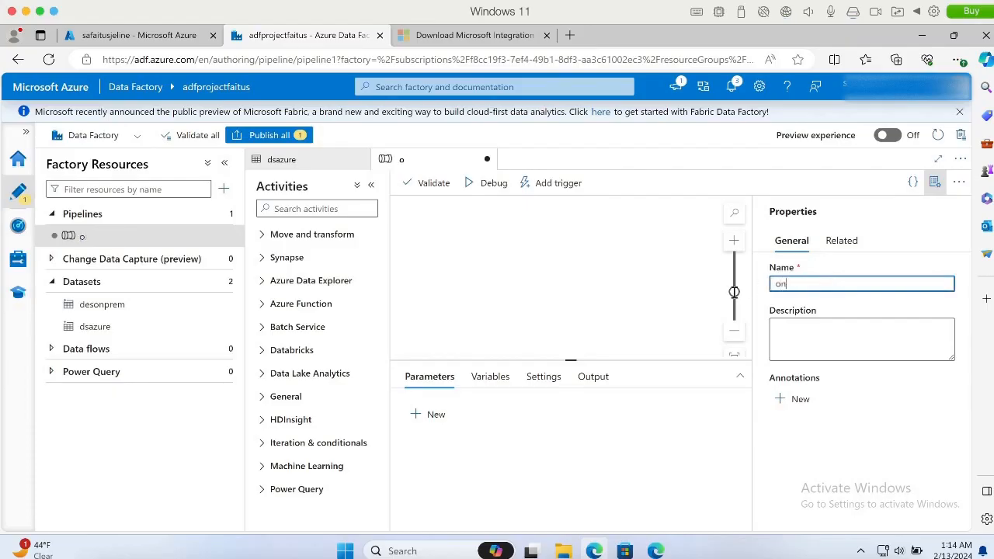
text(premload)
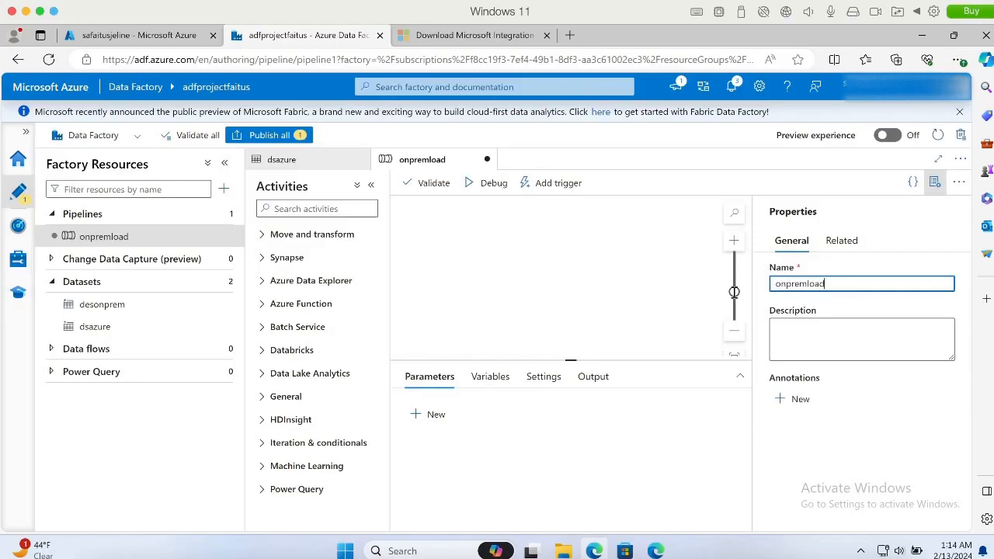
click(937, 182)
- Find the Copy data activity by searching for copy and add it to the onpremload pipeline canvas
click(289, 209)
text(cop)
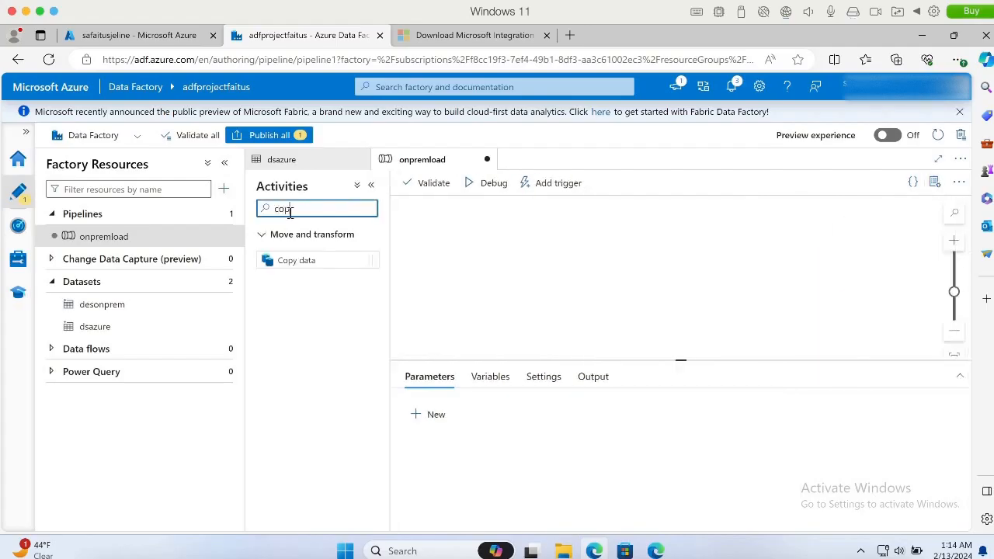
text(y)
drag(282, 263, 483, 275)
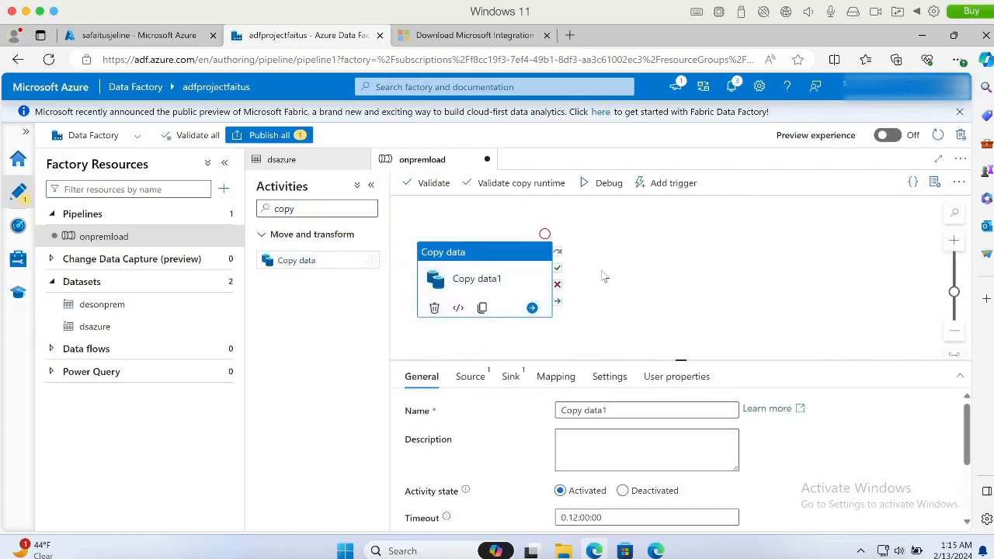
- Set the Copy data activity's source dataset to desonprem and its sink dataset to dsazure
click(470, 377)
click(700, 415)
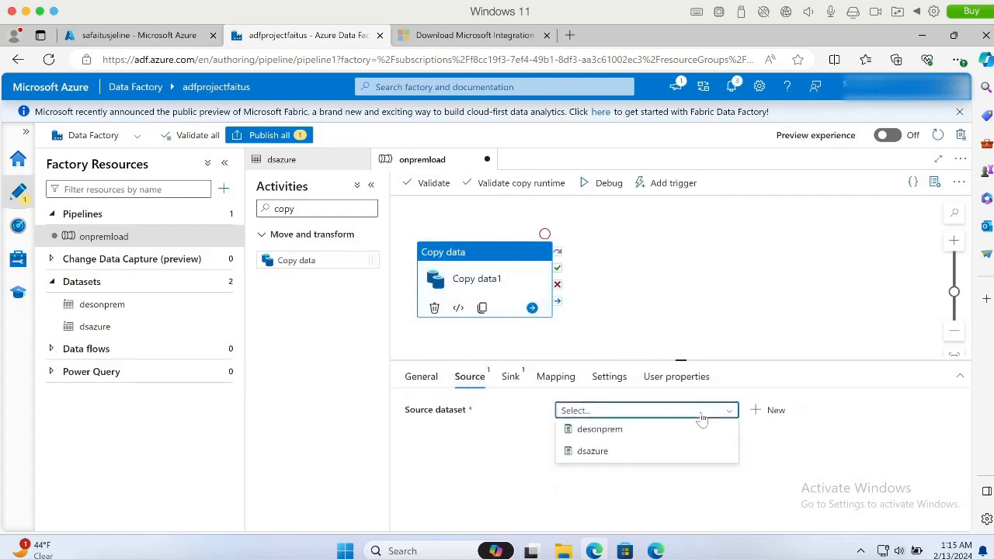
click(627, 436)
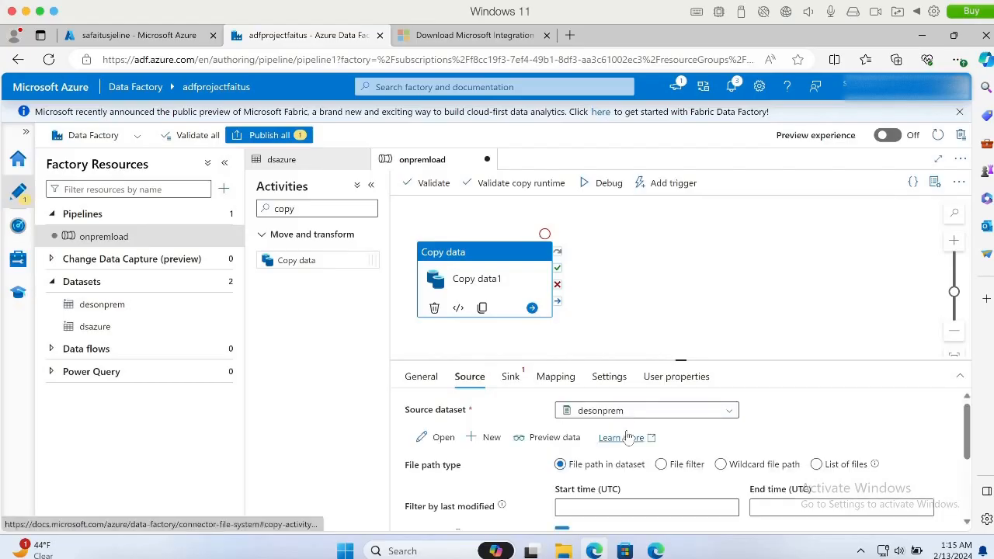
click(510, 379)
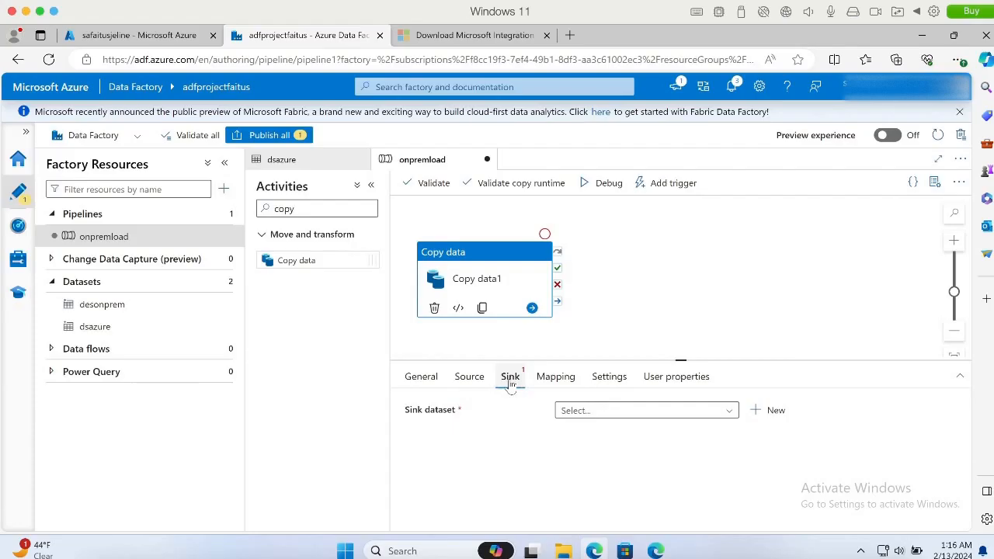
click(636, 410)
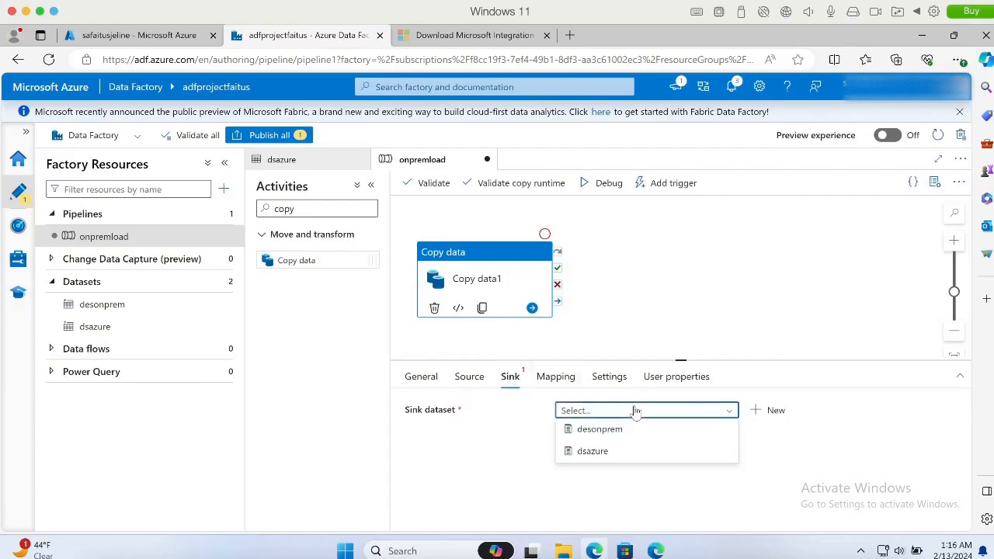
click(621, 453)
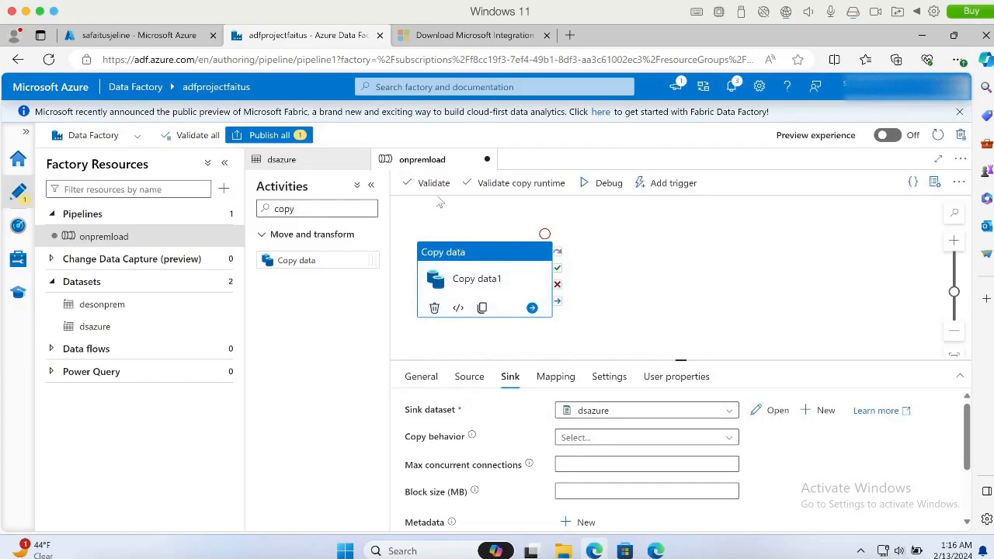
- Validate the onpremload pipeline, run it in debug mode and refresh the run status in an enlarged output area
click(433, 185)
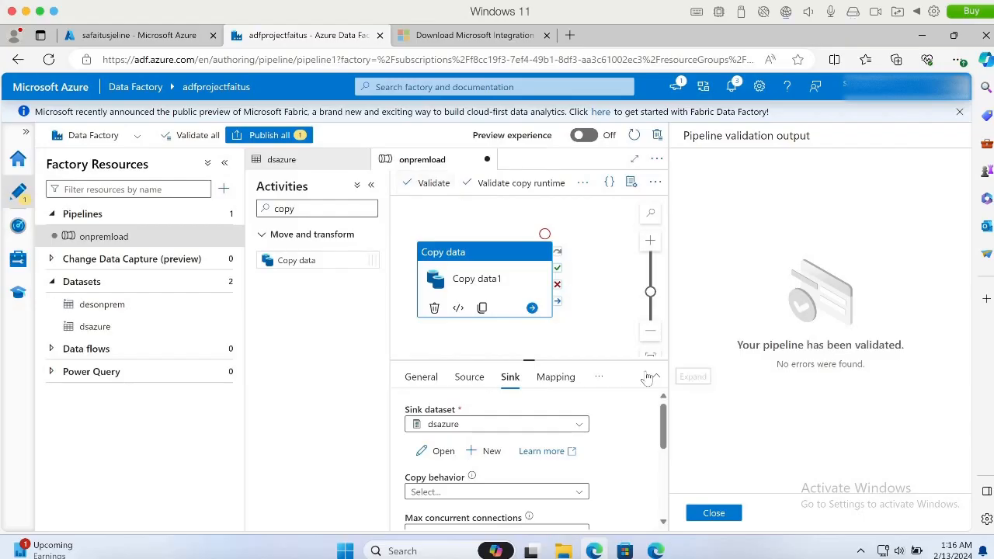
click(711, 515)
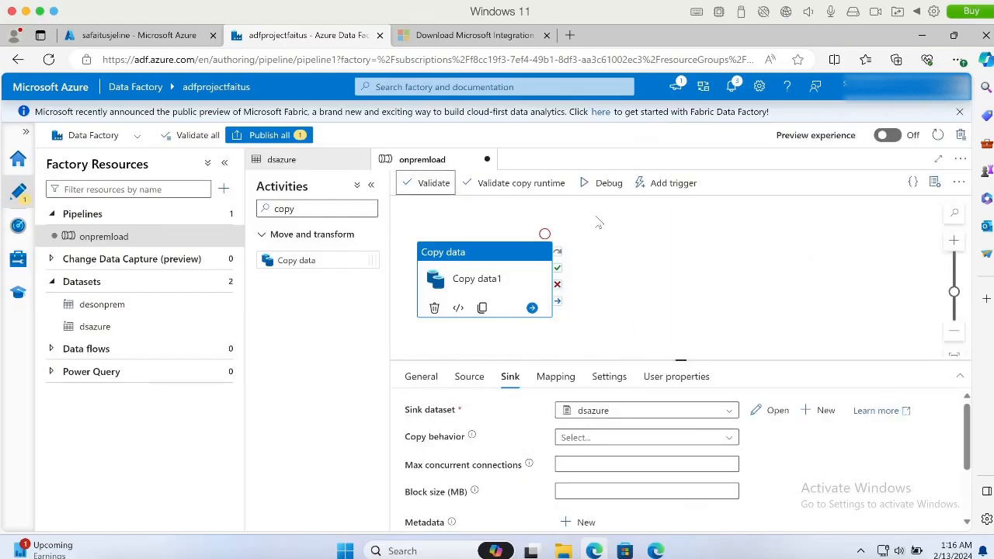
click(601, 186)
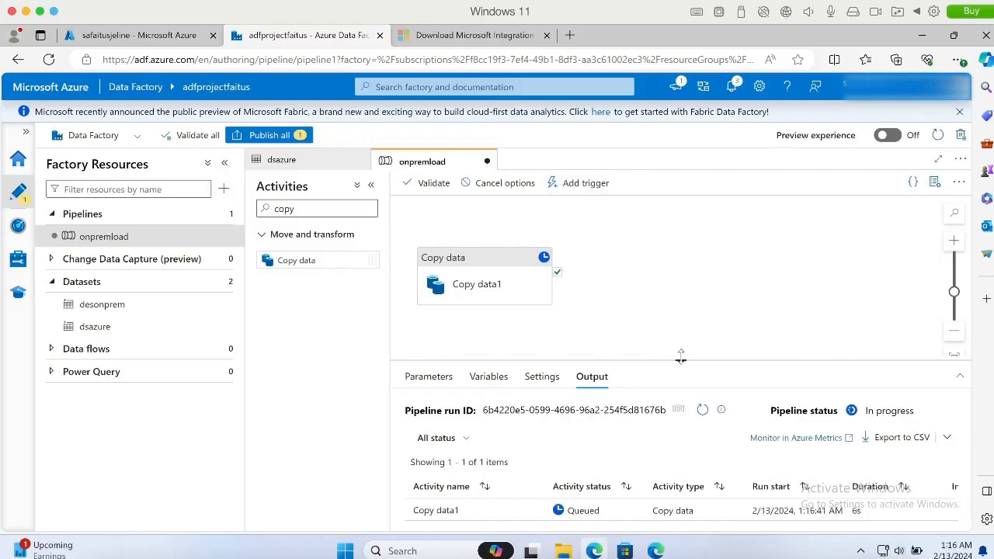
drag(680, 357, 680, 268)
click(703, 318)
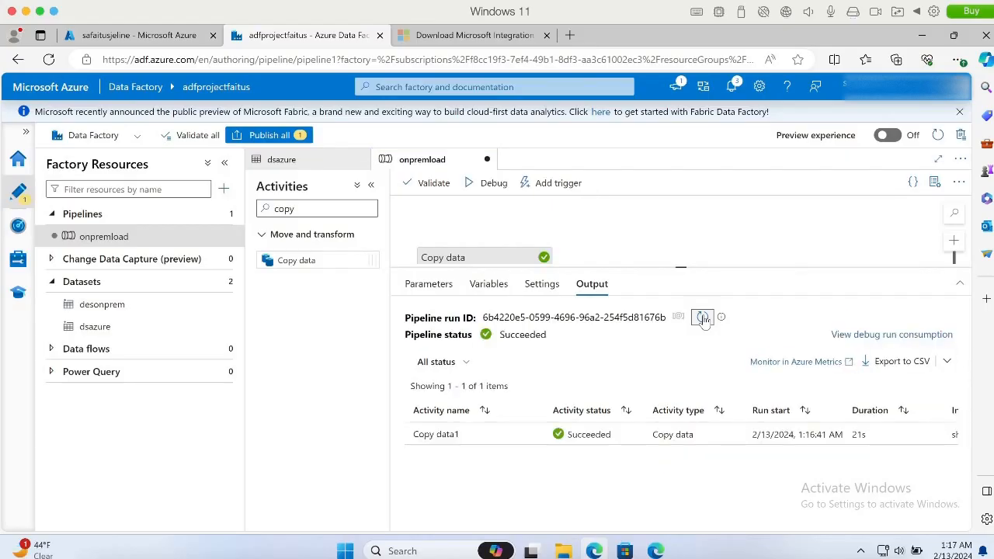
- Switch to the storage account in the Azure portal and open the contents of targetfile.csv in the target container
click(132, 37)
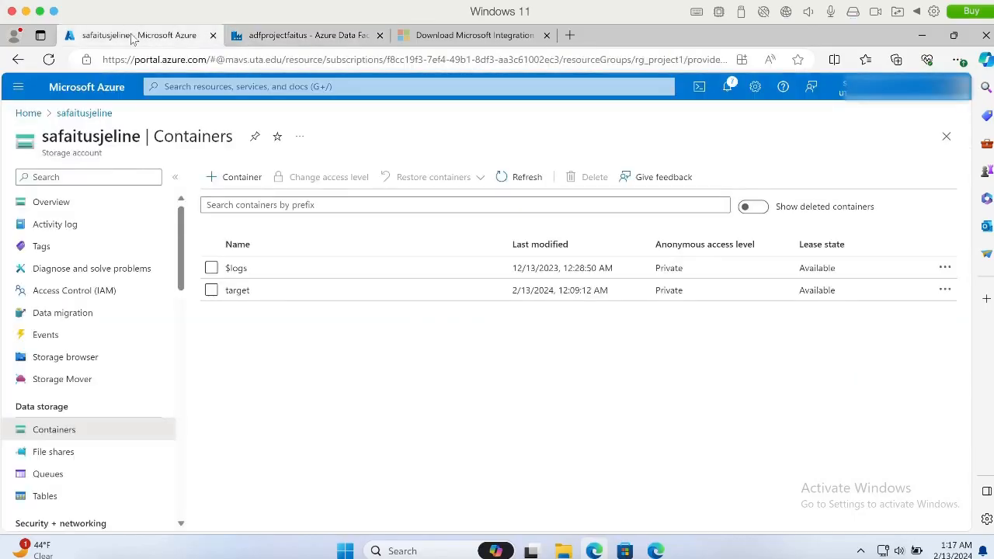
click(237, 290)
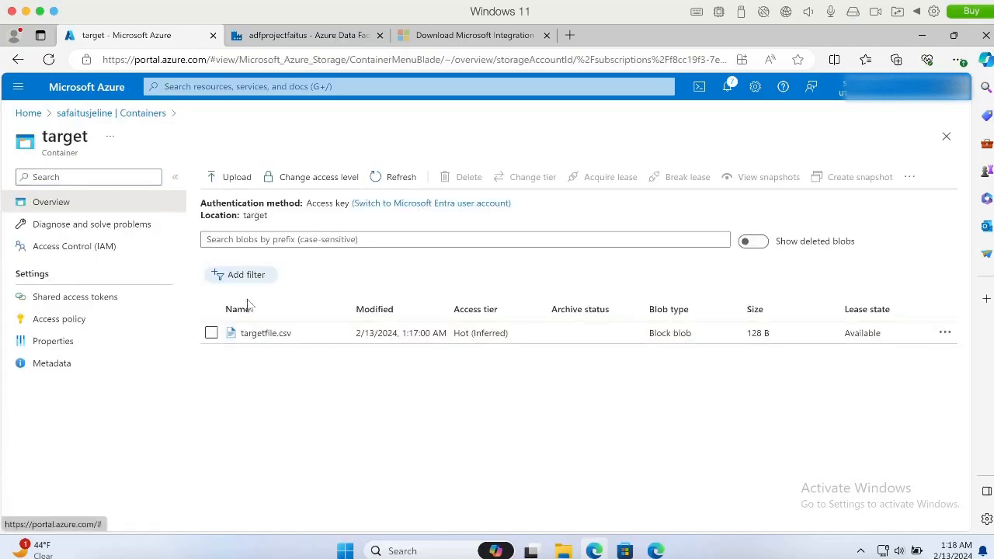
click(261, 336)
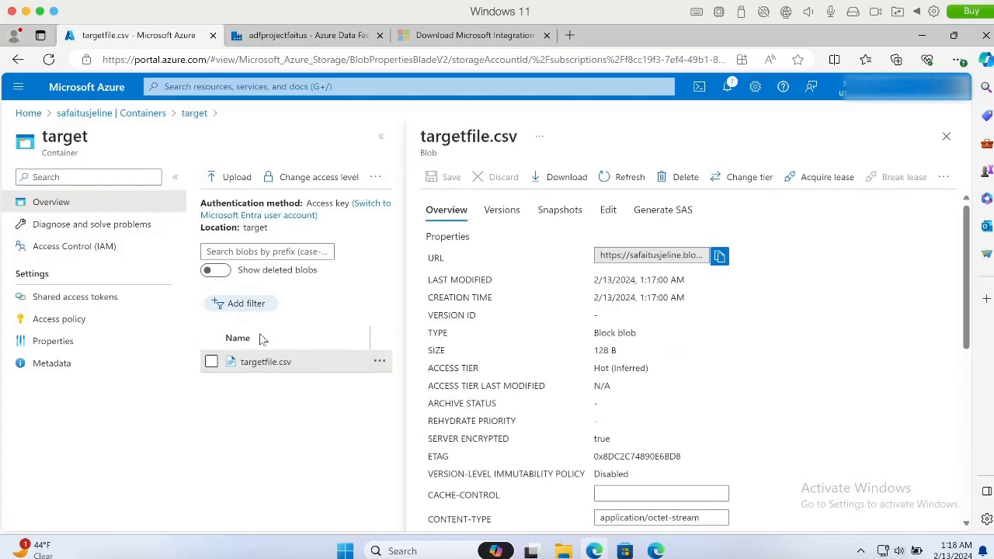
click(608, 215)
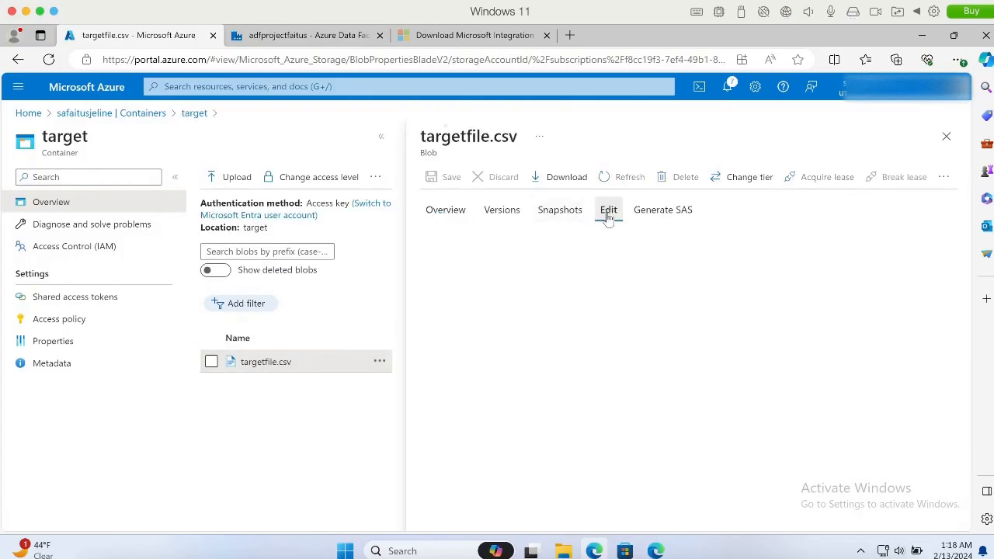